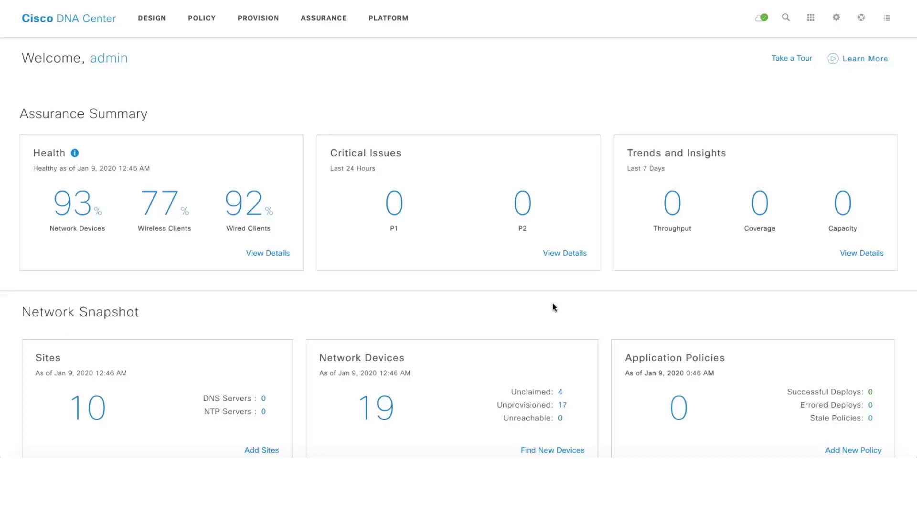
Go to the Plug and Play device list under Devices
click(258, 19)
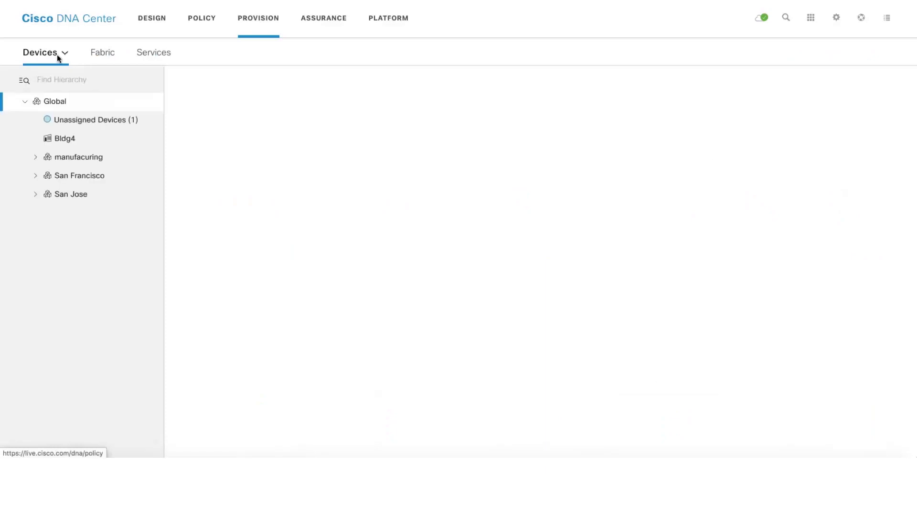
click(38, 56)
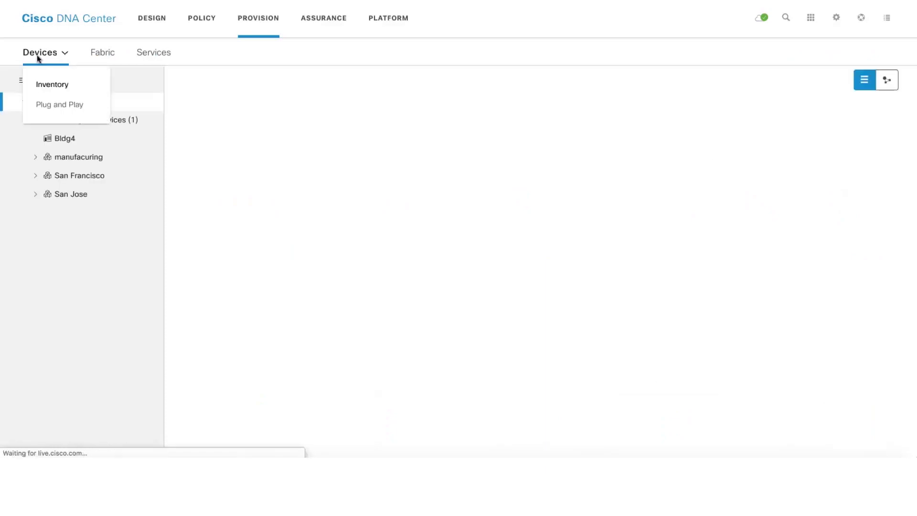
click(49, 105)
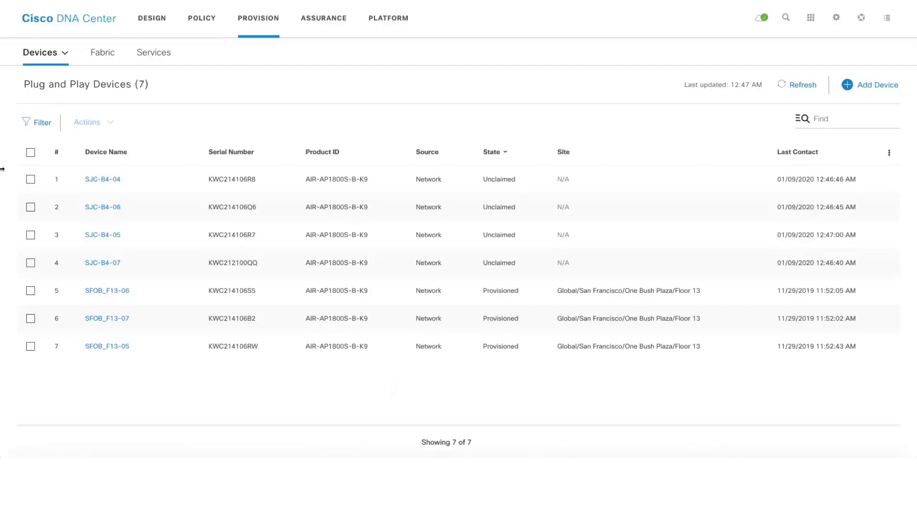
Select unclaimed devices SJC-B4-04, SJC-B4-06, SJC-B4-05 and SJC-B4-07 and open their Actions menu
click(30, 180)
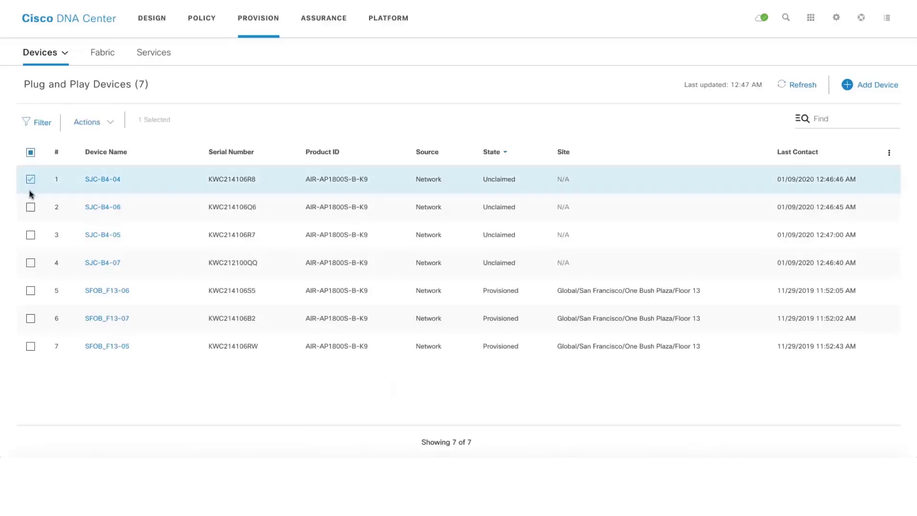
click(31, 207)
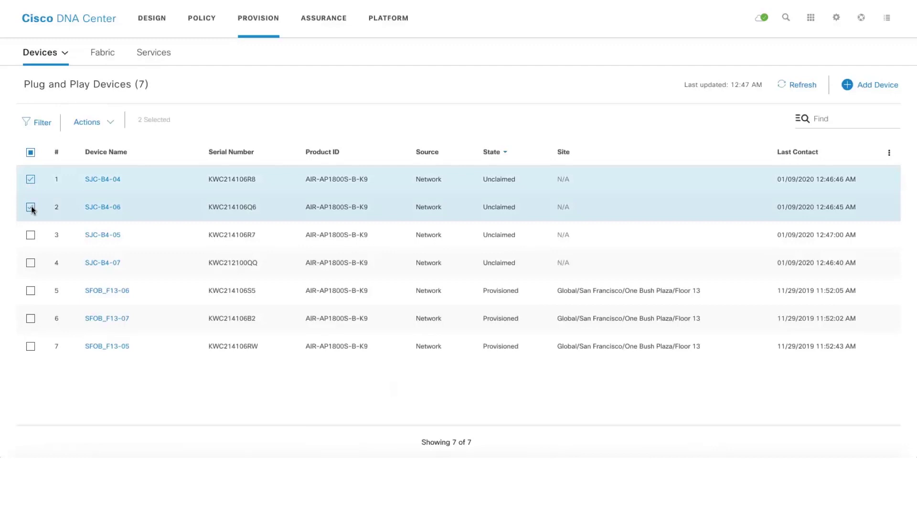
click(30, 235)
click(31, 263)
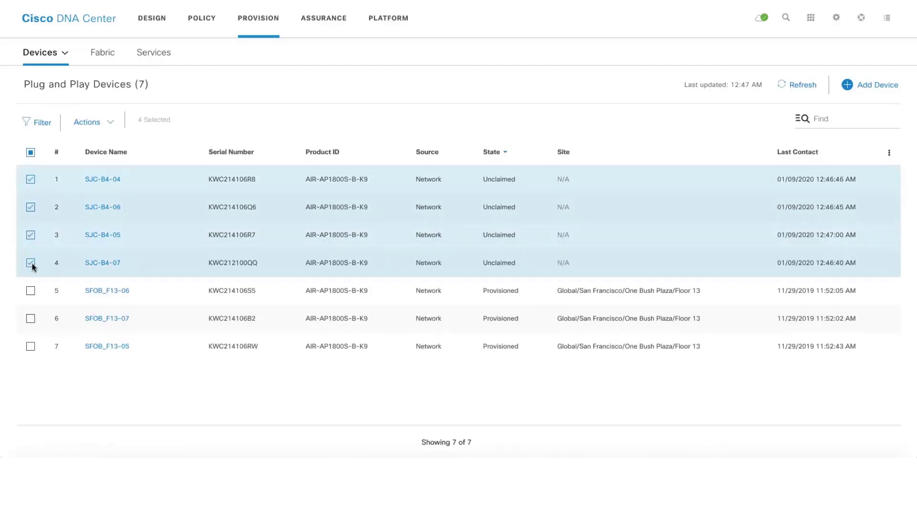
click(88, 123)
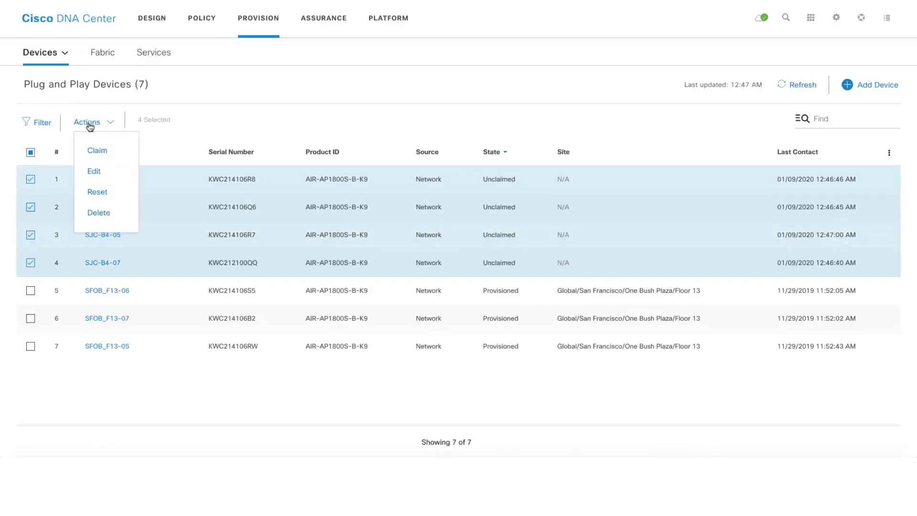
Claim the four devices and apply site Global/San Francisco/One Bush Plaza/Floor 13 to all of them
click(96, 152)
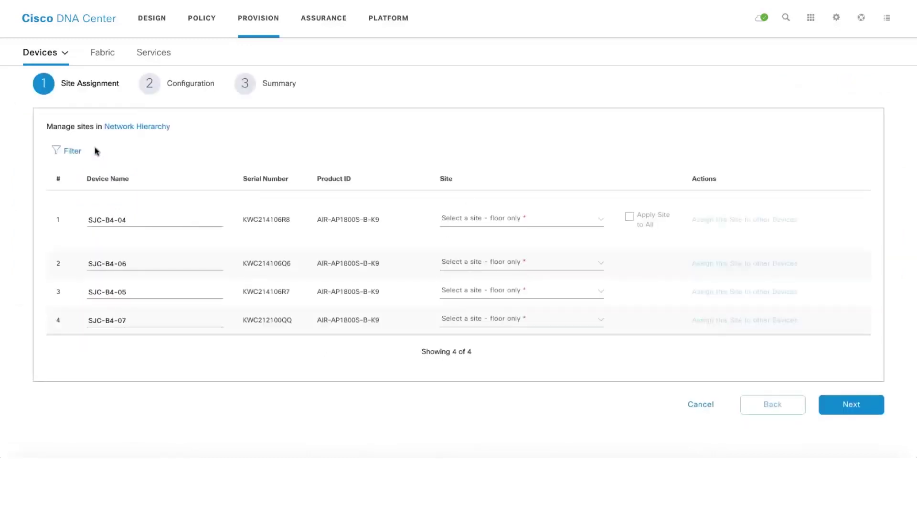
click(599, 223)
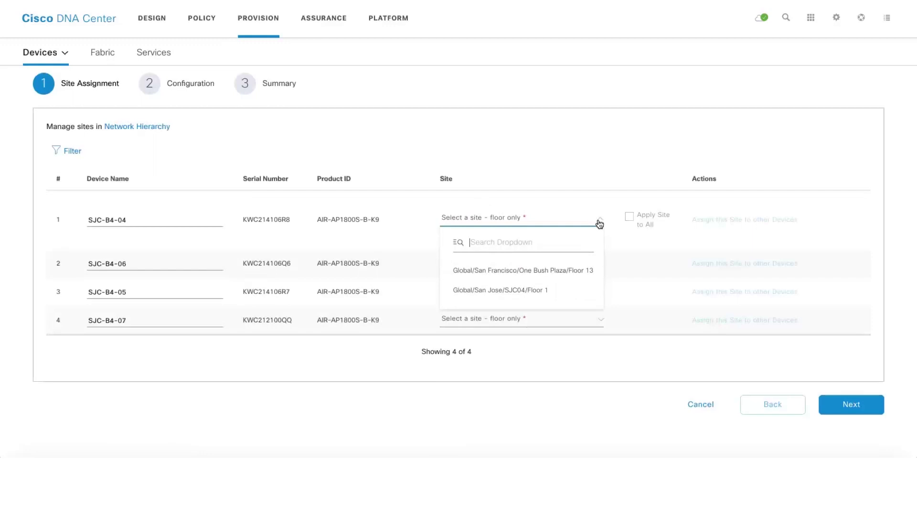
click(562, 272)
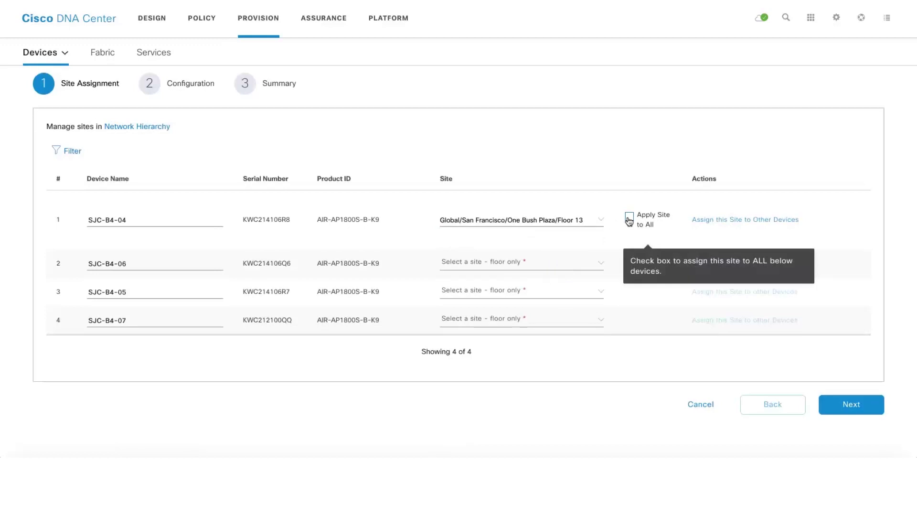
click(629, 219)
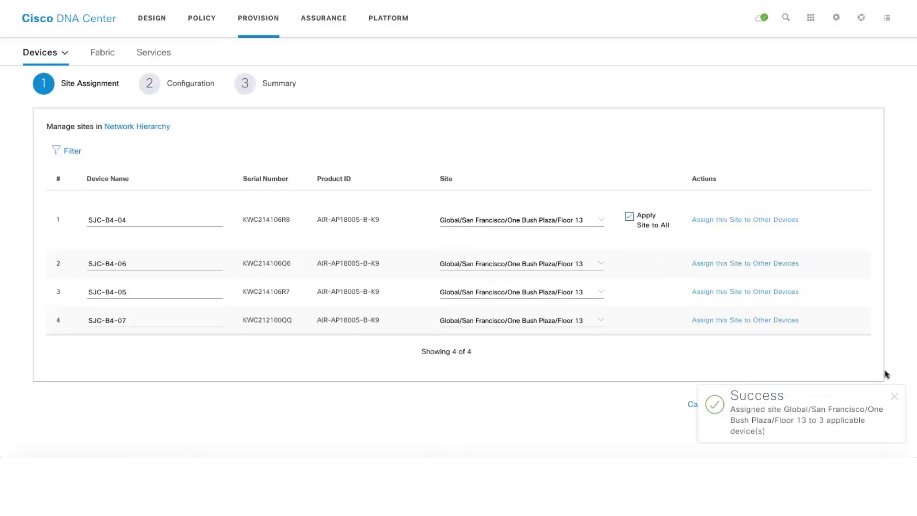
click(896, 396)
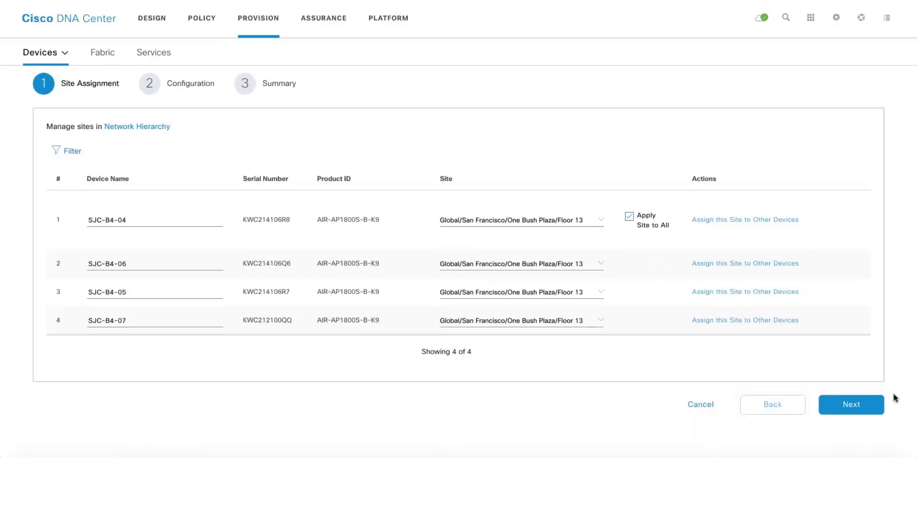
Give SJC-B4-04 the CiscoSensorProvisioning sensor settings and save
click(852, 405)
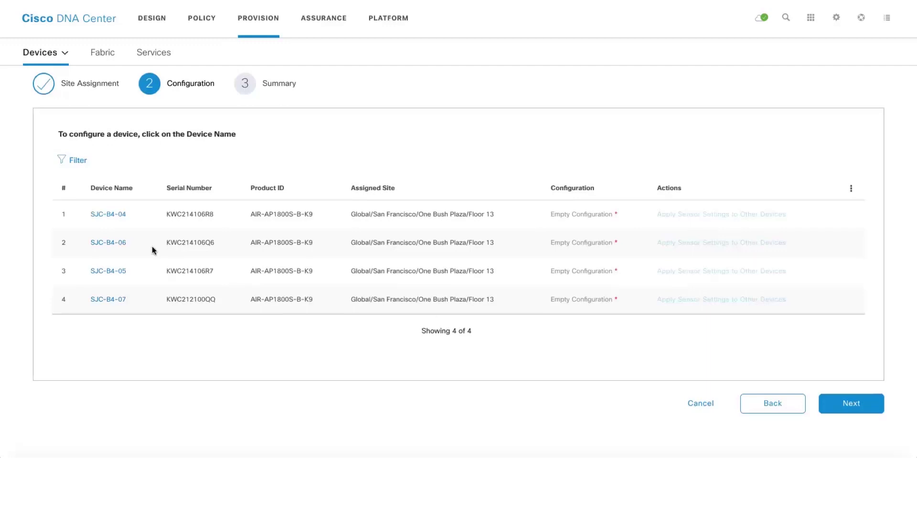
click(108, 214)
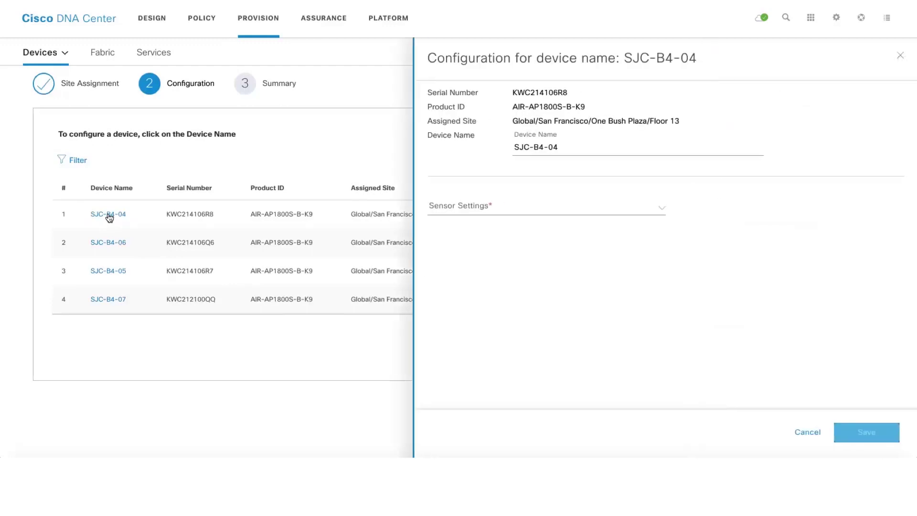
click(663, 212)
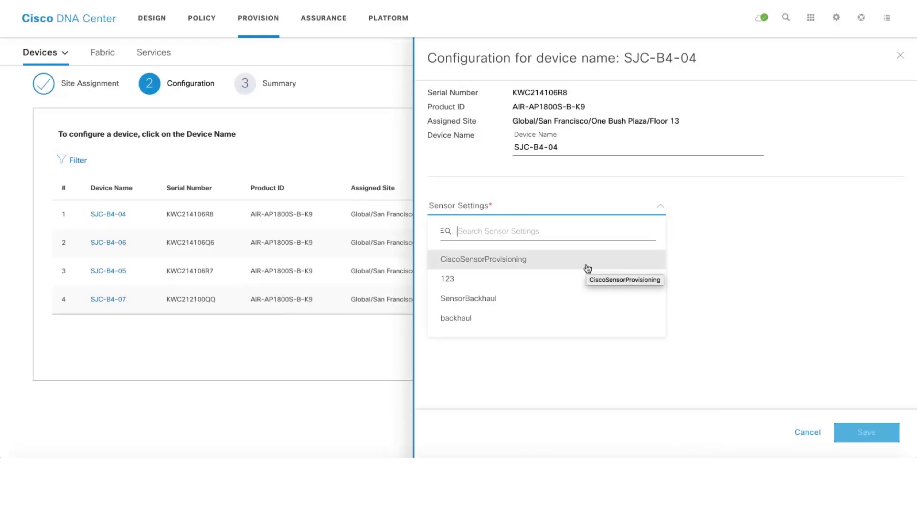
click(587, 268)
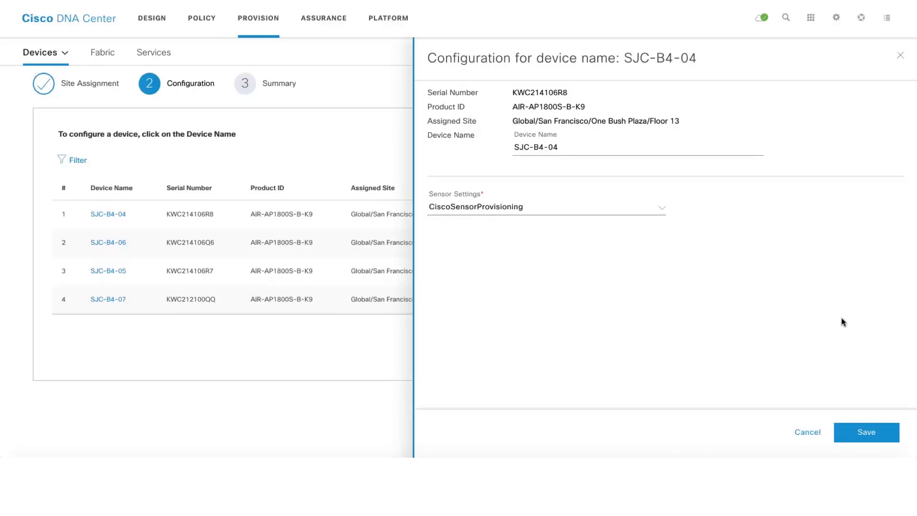
click(858, 433)
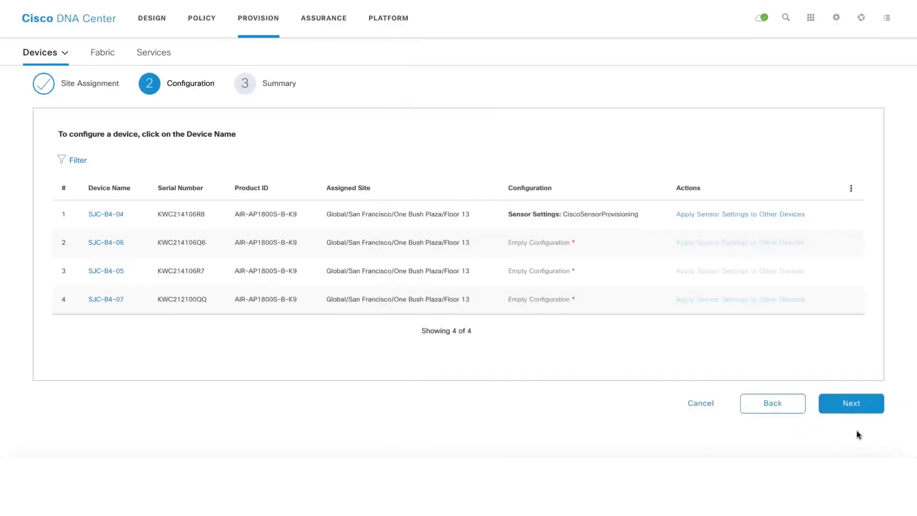
Copy the CiscoSensorProvisioning settings to the other three devices and proceed to the claim summary
click(764, 215)
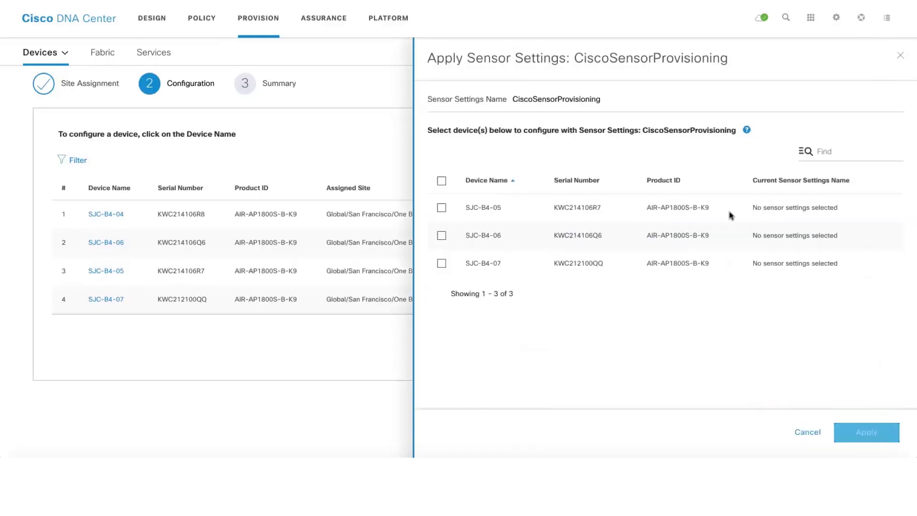
click(442, 181)
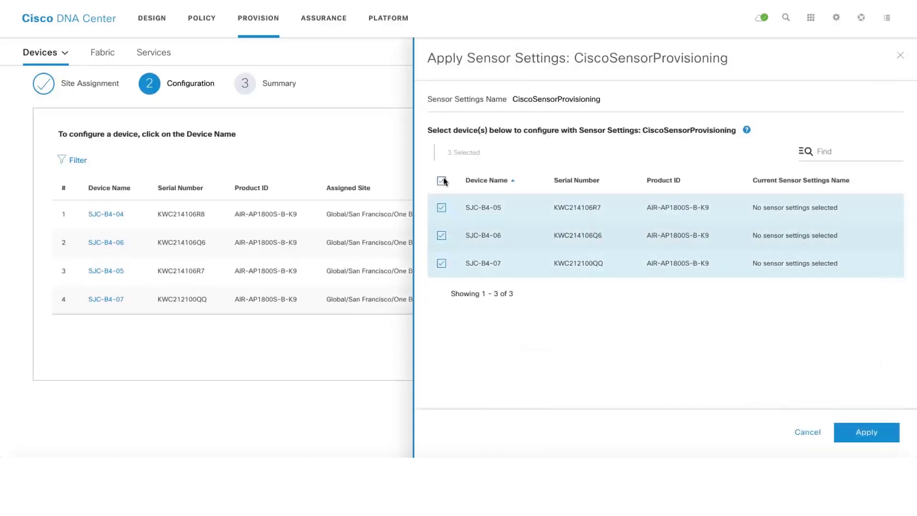
click(864, 433)
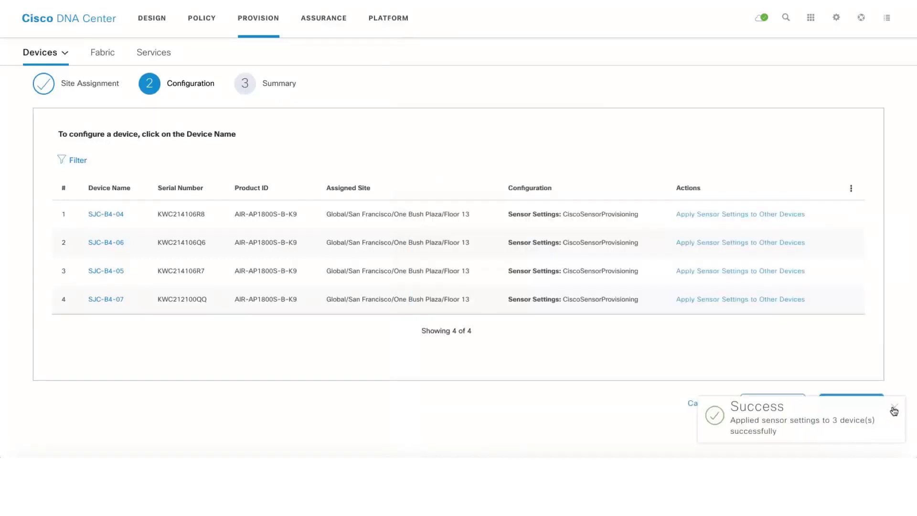
click(893, 410)
click(849, 404)
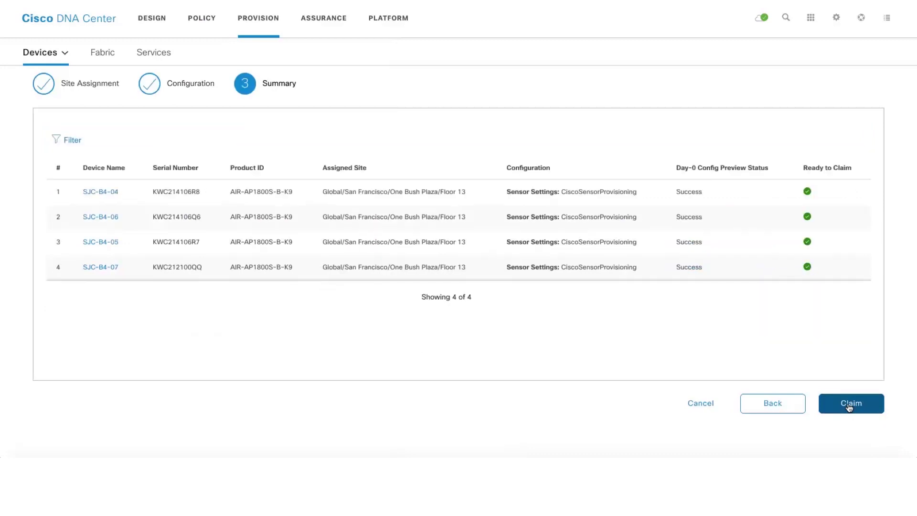
Claim the four configured SJC-B4 access points and confirm
click(850, 405)
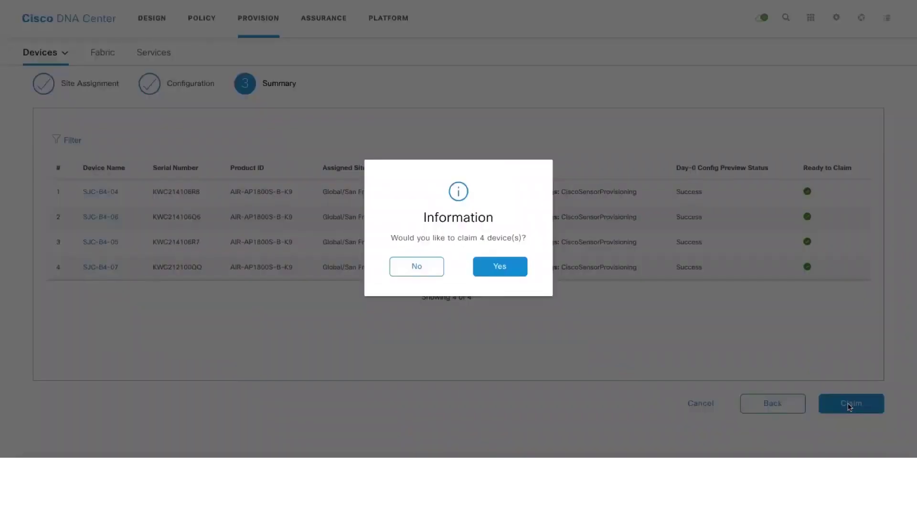
click(508, 264)
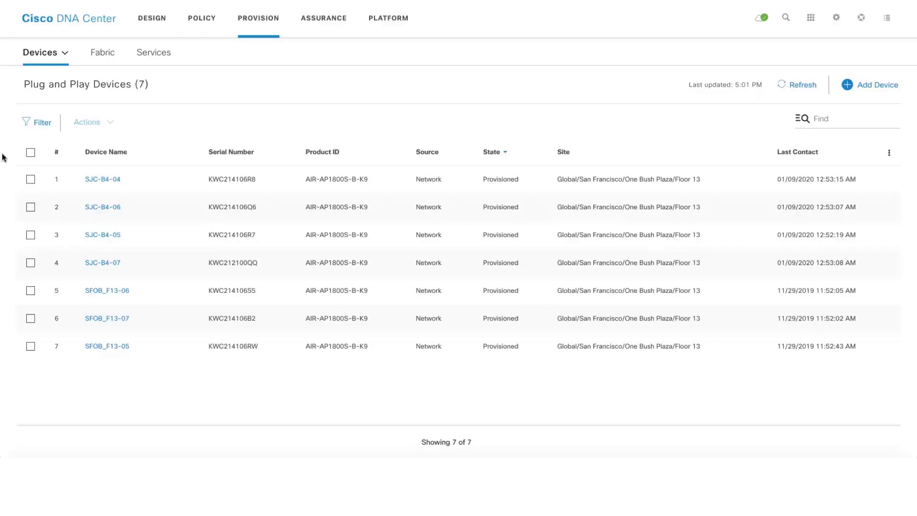
Review SJC-B4-04's provisioning event history, then close its detail panel
click(105, 179)
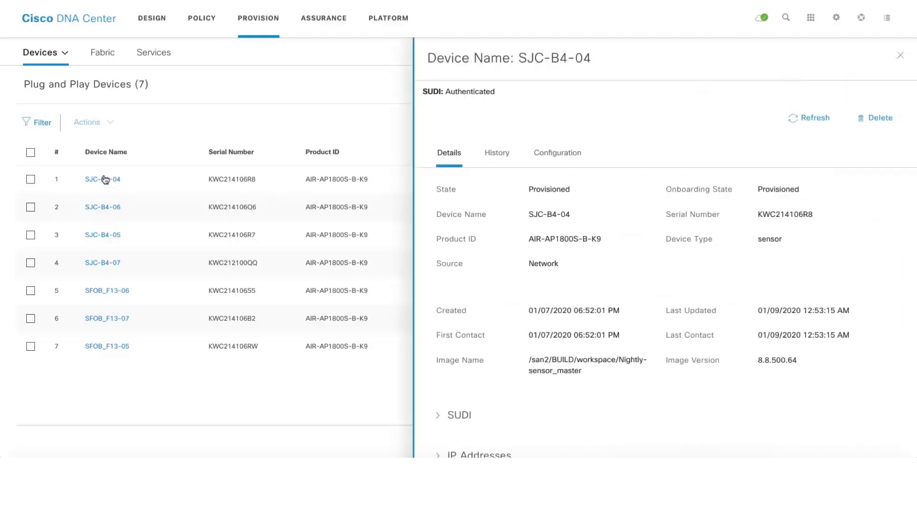
click(499, 153)
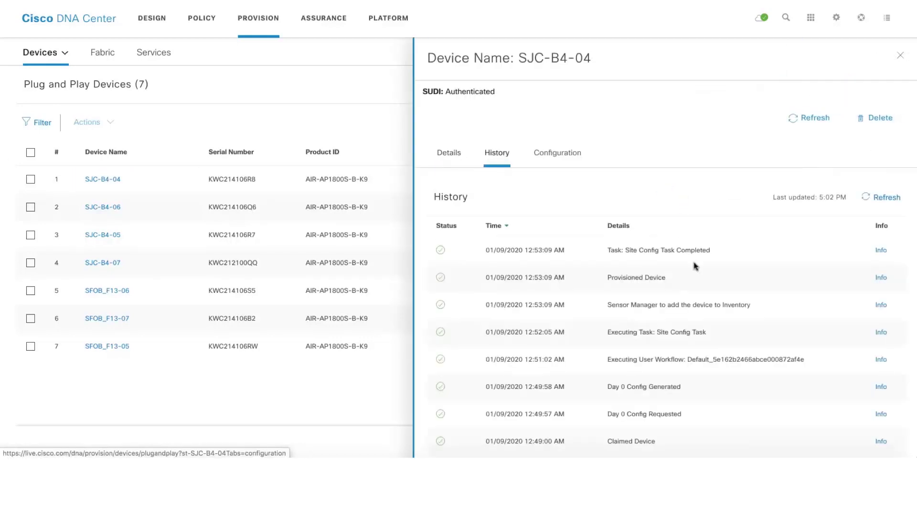
scroll(694, 266, down, 3)
scroll(695, 266, down, 2)
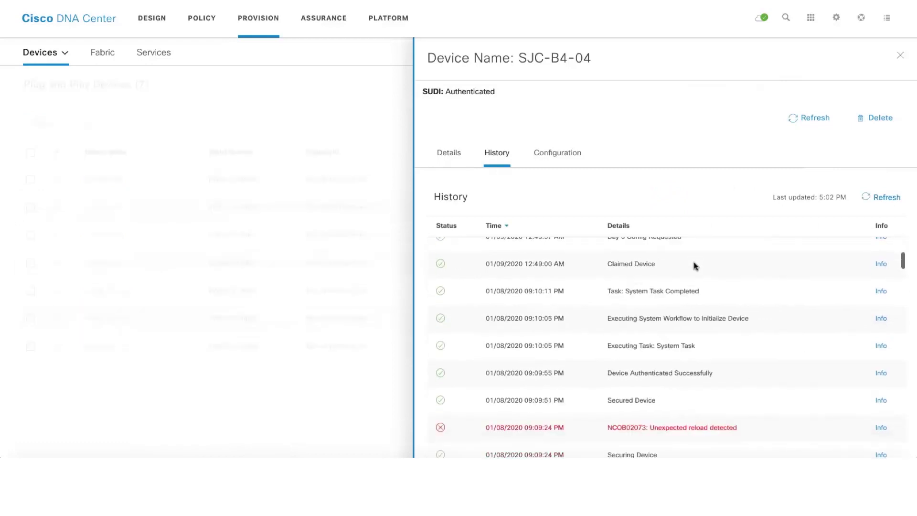
scroll(695, 266, down, 3)
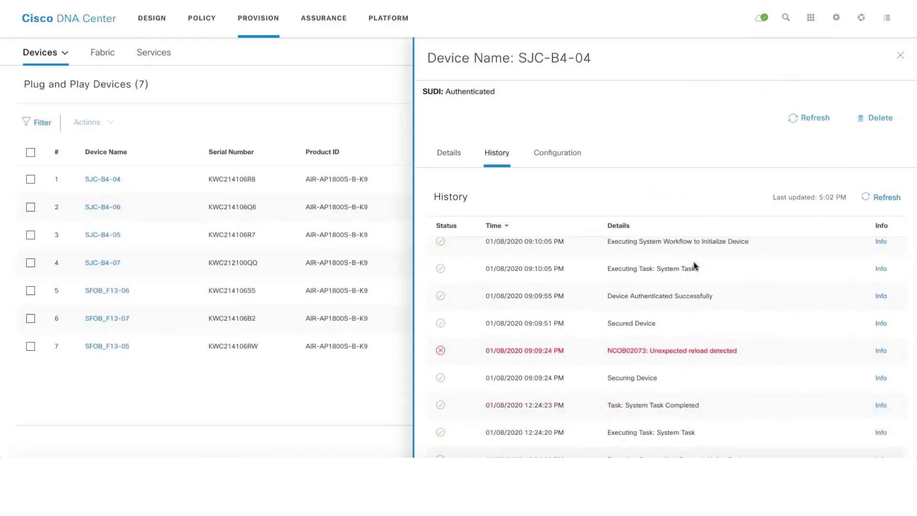
scroll(694, 266, up, 8)
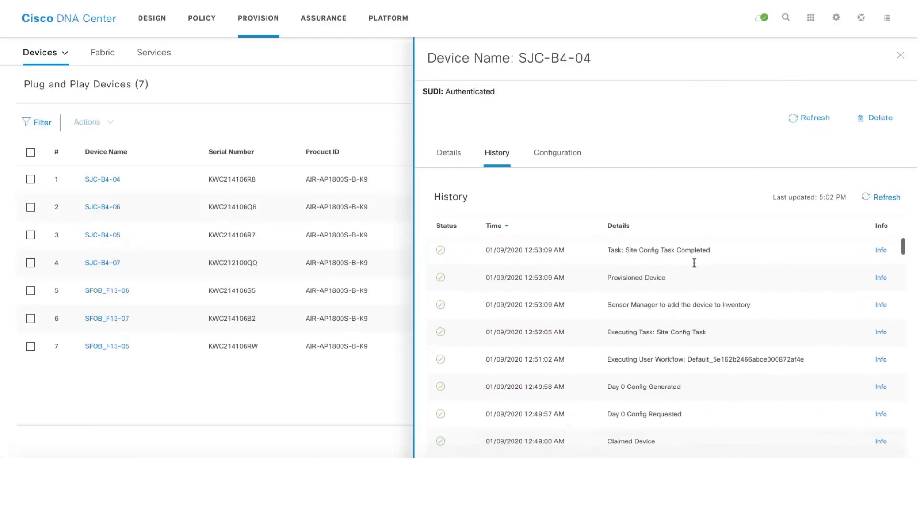
click(900, 58)
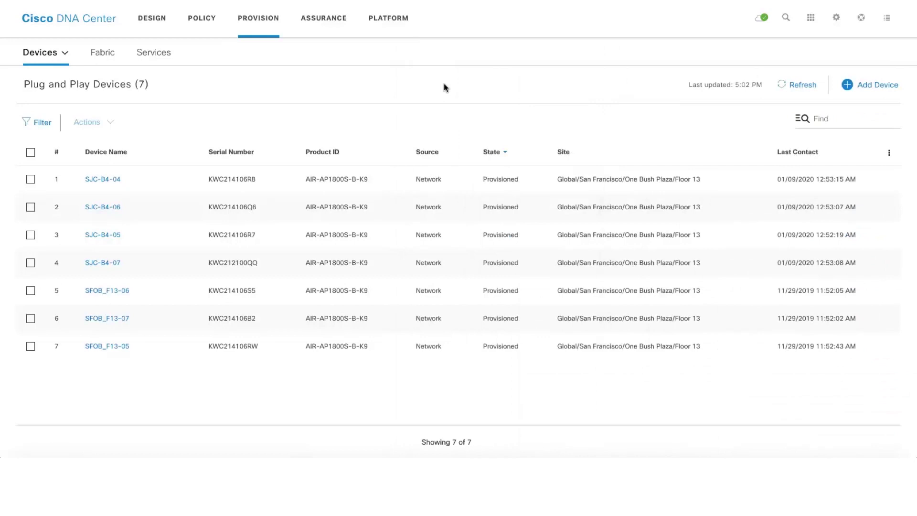
Open the Assurance Sensor List via Manage > Sensors to see all seven sensors
click(337, 23)
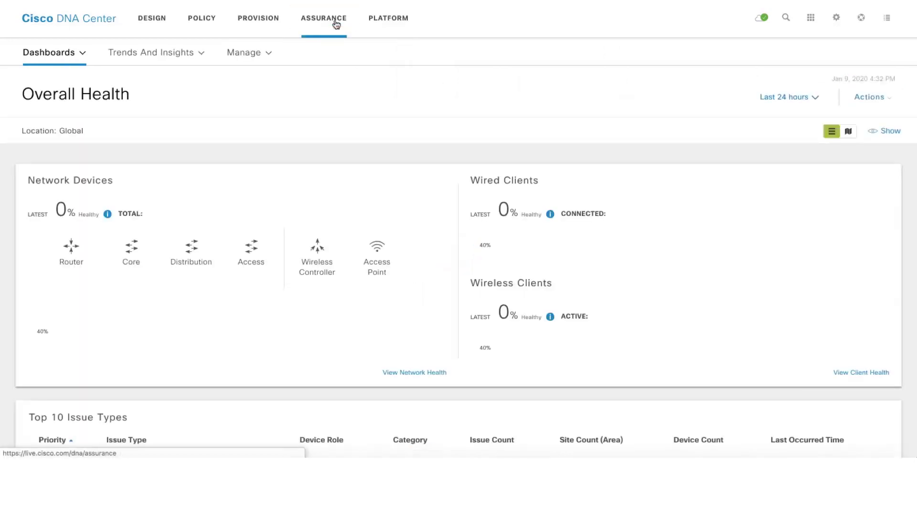
click(244, 53)
mouse_move(263, 124)
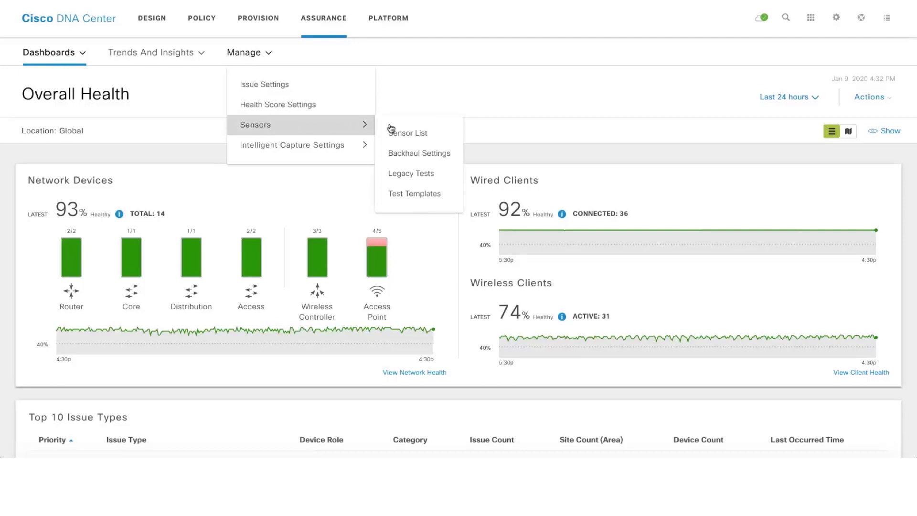
click(407, 134)
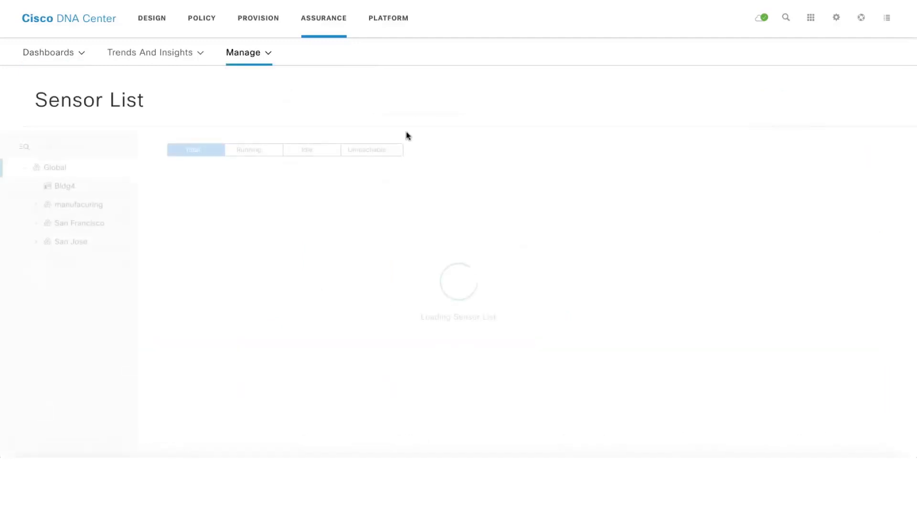
scroll(494, 128, down, 3)
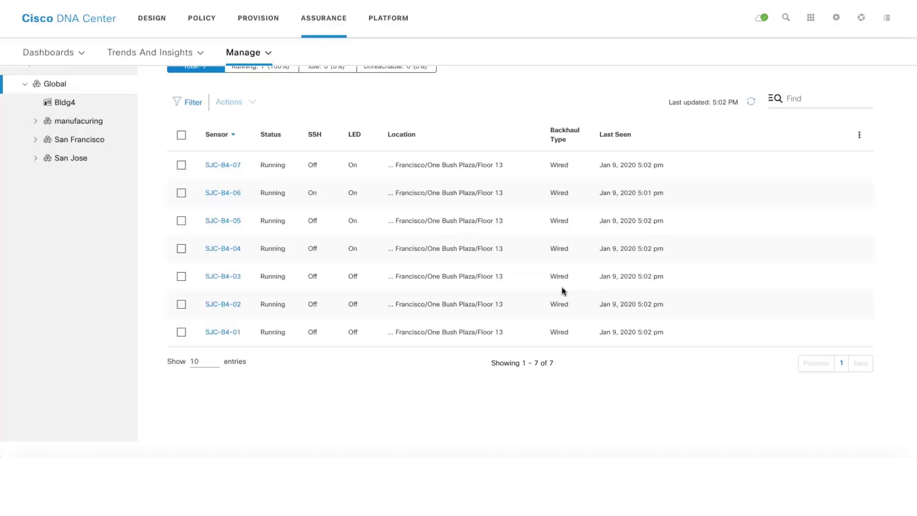
Enable SSH on sensor SJC-B4-07 with username admin and the account password, and save
click(181, 165)
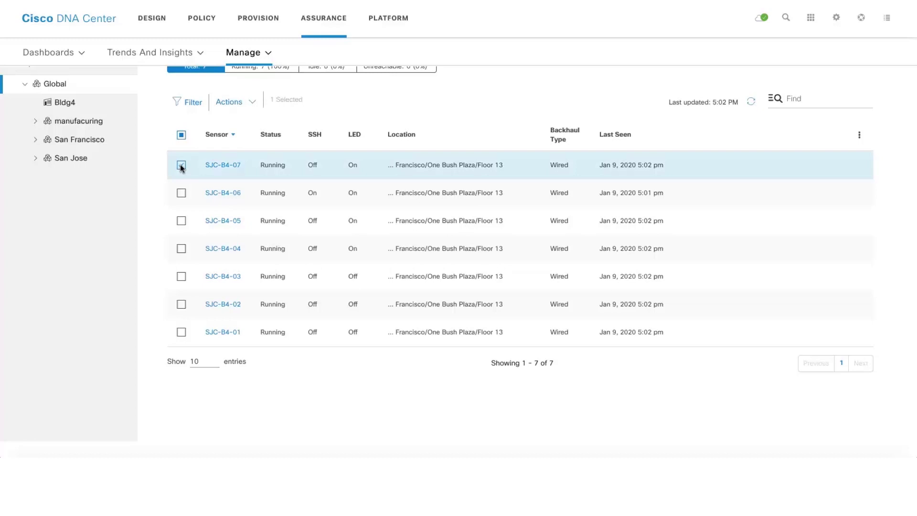
click(217, 105)
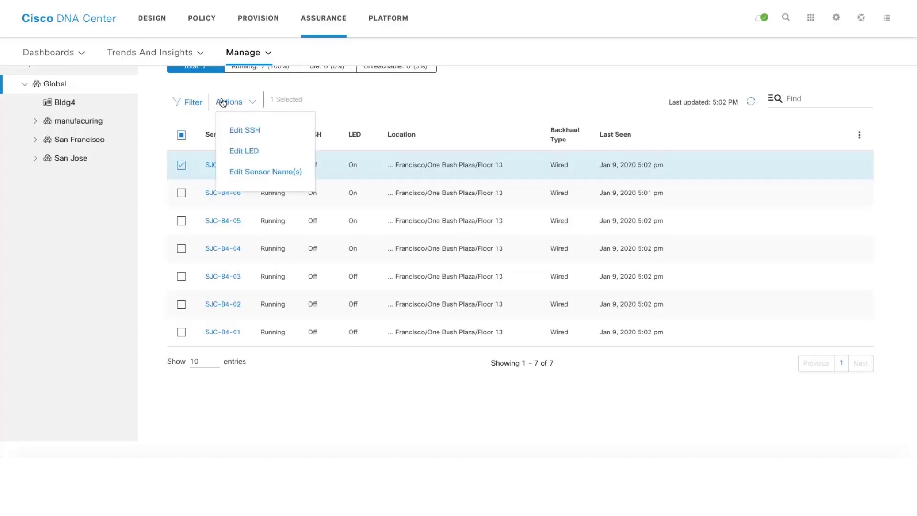
click(234, 130)
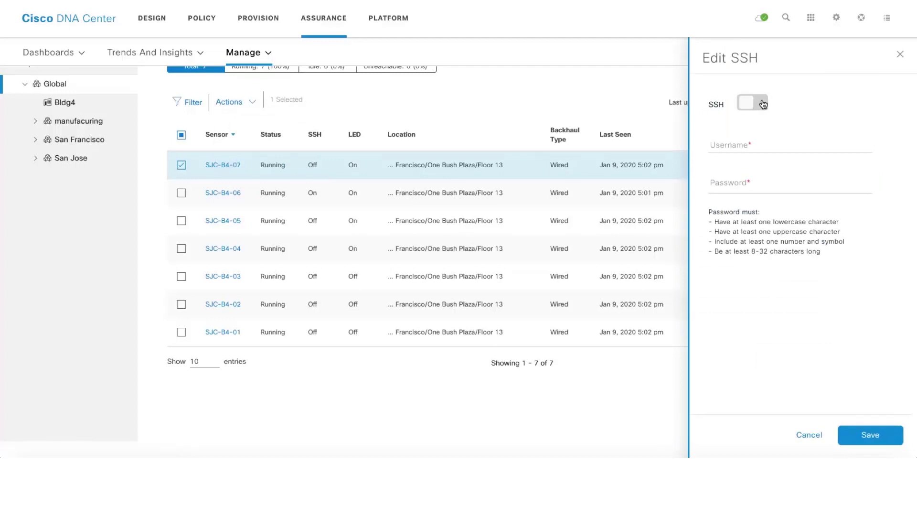
click(762, 103)
click(742, 140)
text(admin)
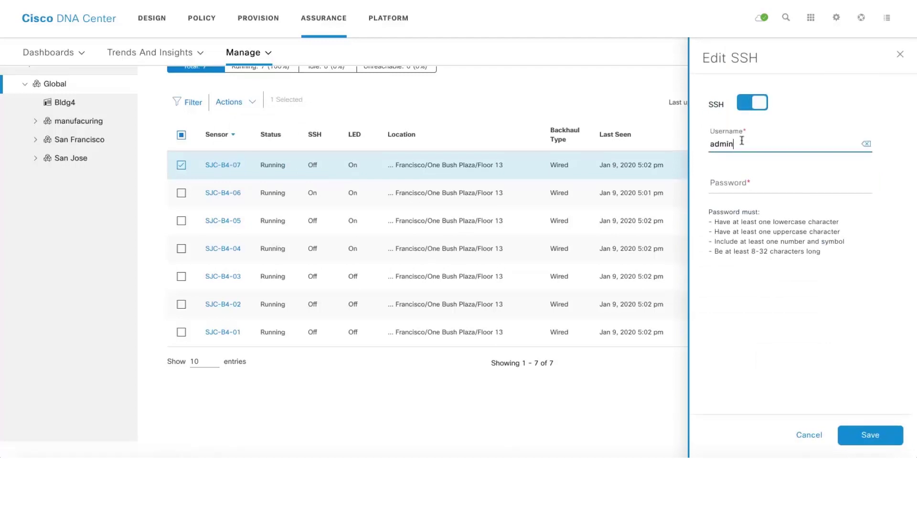
key(Tab)
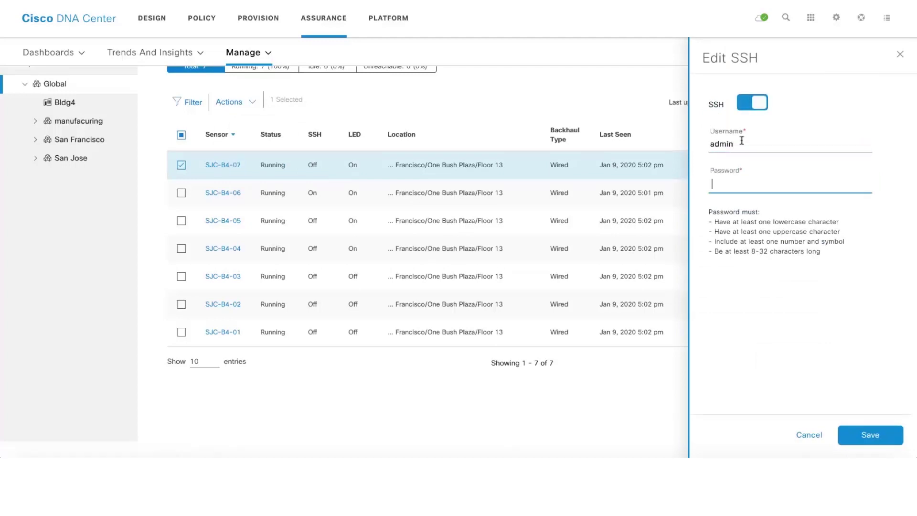
text(Cisco123!)
click(870, 434)
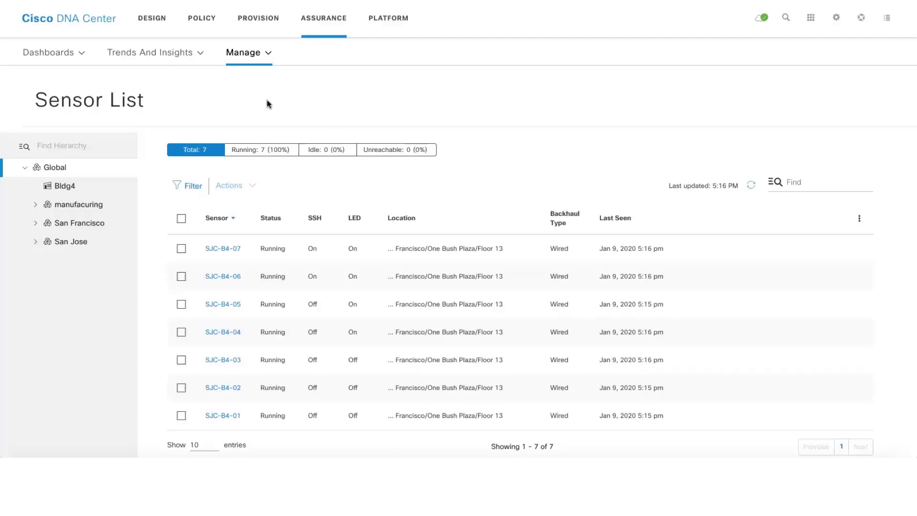
Open the sensor Test Templates page from Manage > Sensors
click(250, 53)
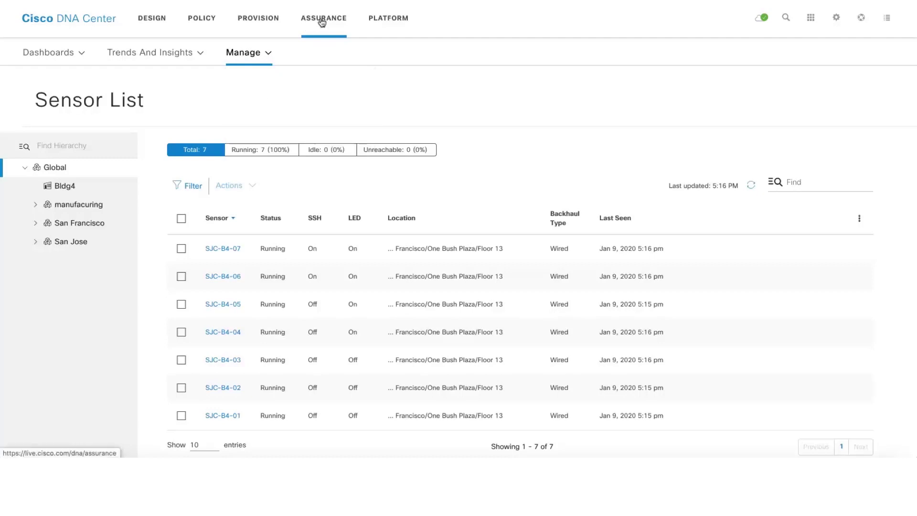
click(250, 55)
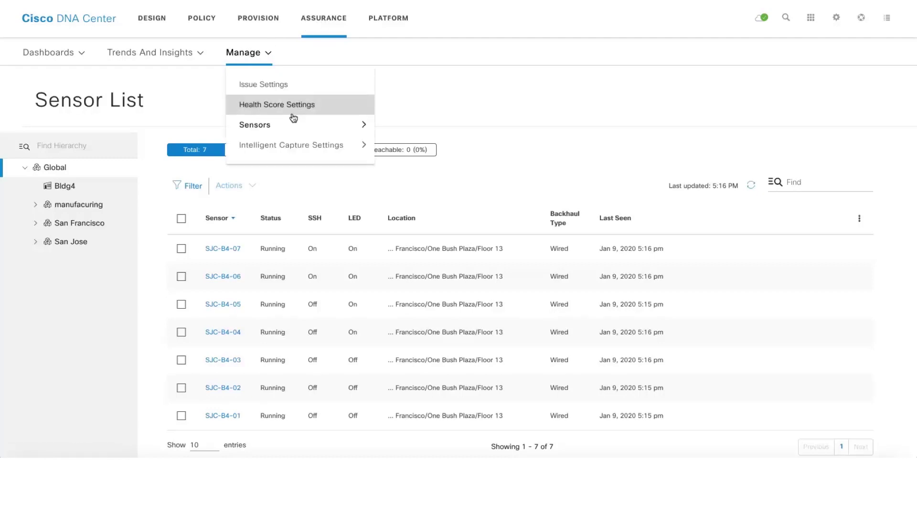
mouse_move(297, 125)
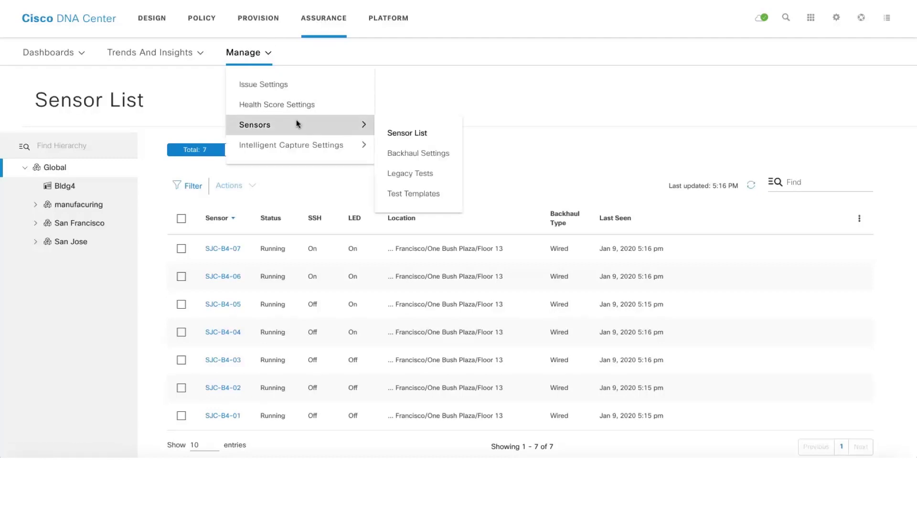
click(411, 194)
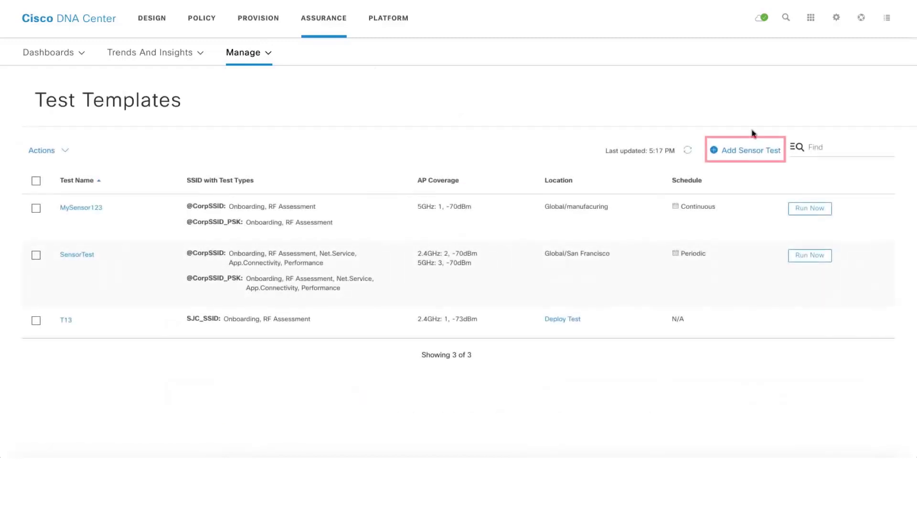
Add a new sensor test named 'test' targeting SJC_SSID
click(754, 152)
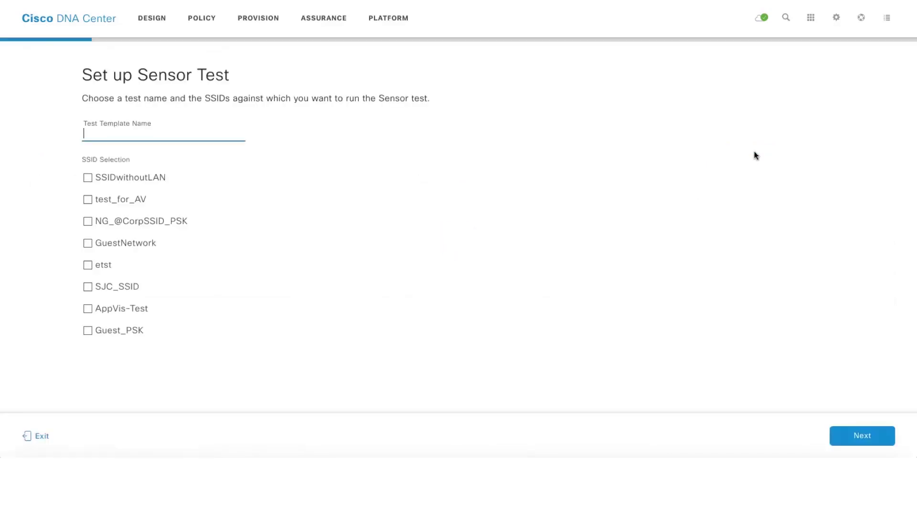
click(171, 131)
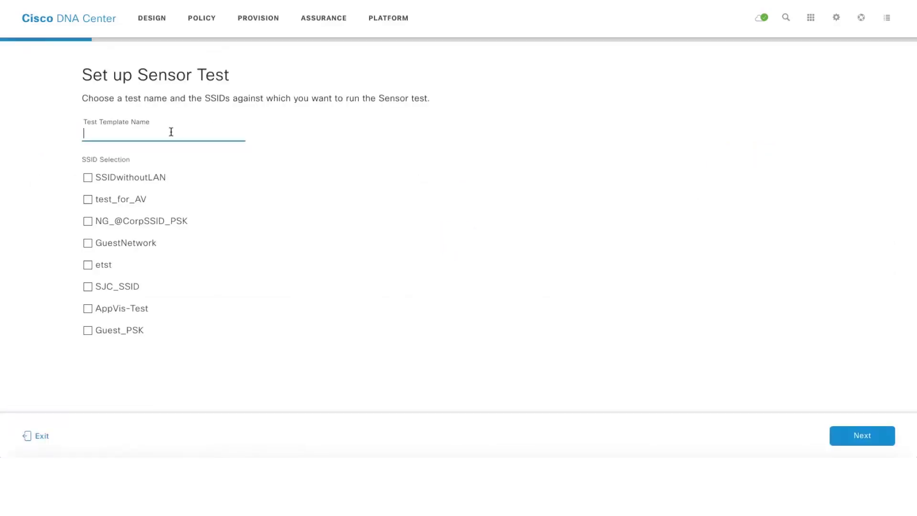
text(test)
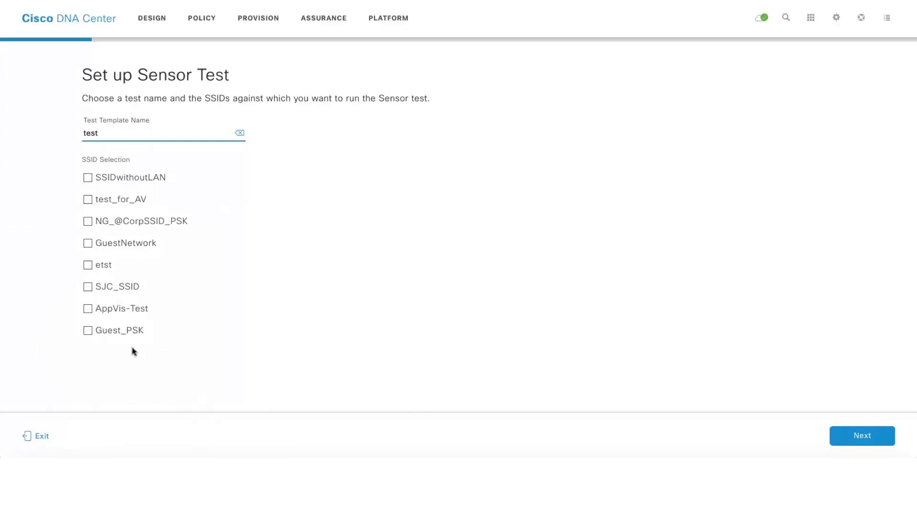
click(88, 287)
Enter SJC_SSID credentials: user name admin and the SSID password
click(871, 437)
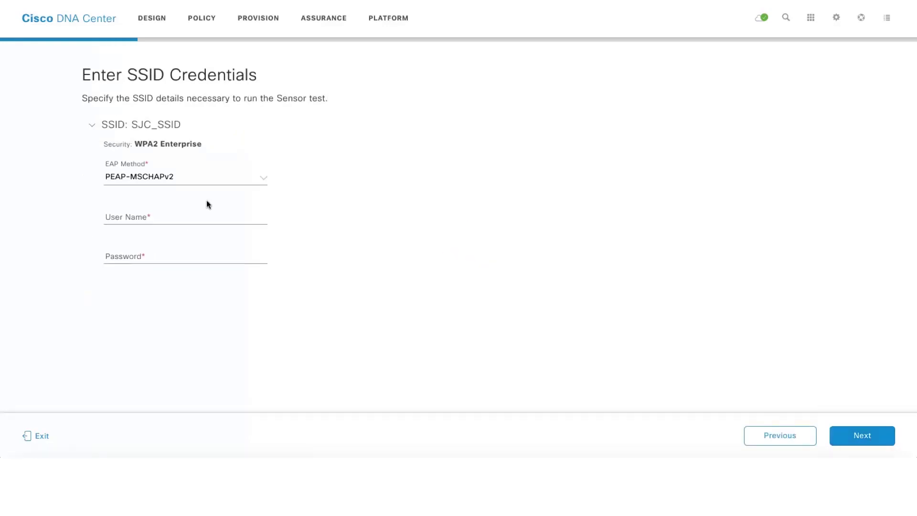
click(192, 213)
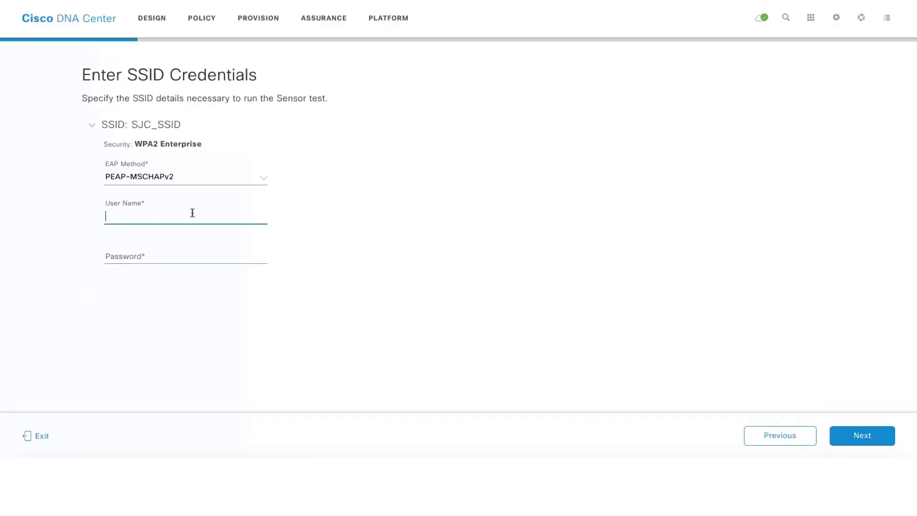
text(admin)
key(Tab)
text(1234)
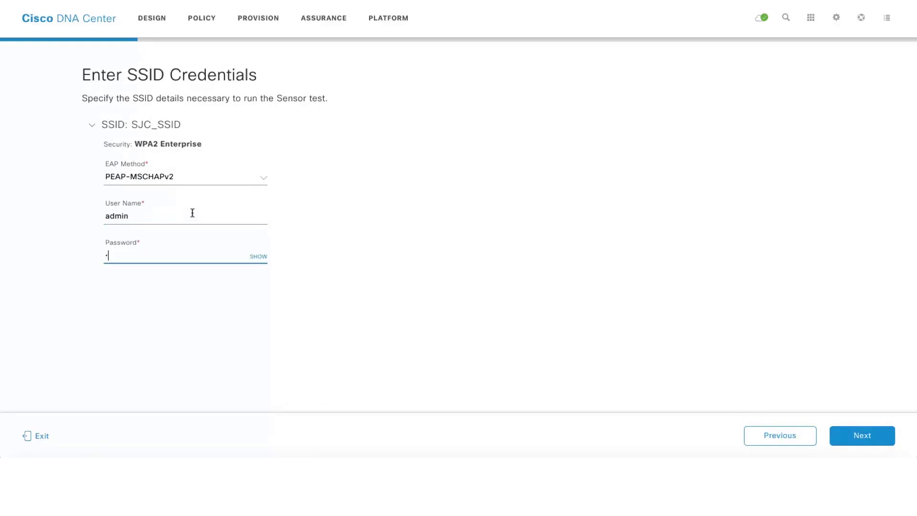
Add a DNS network services test resolving hostname 8.8.8.8
click(872, 436)
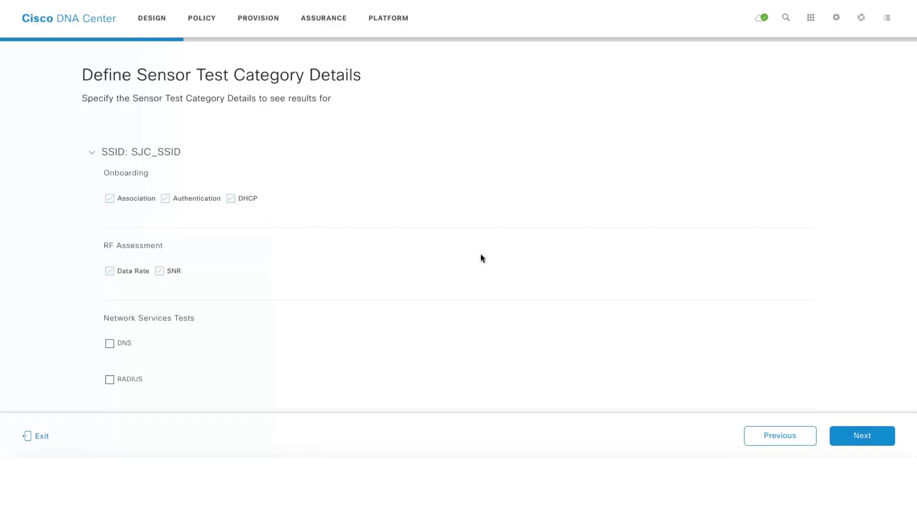
scroll(481, 255, down, 2)
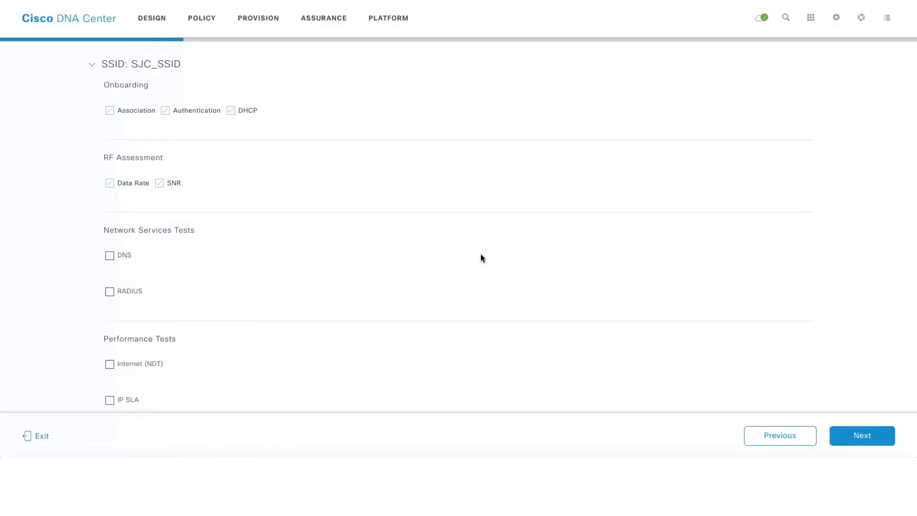
scroll(481, 255, down, 2)
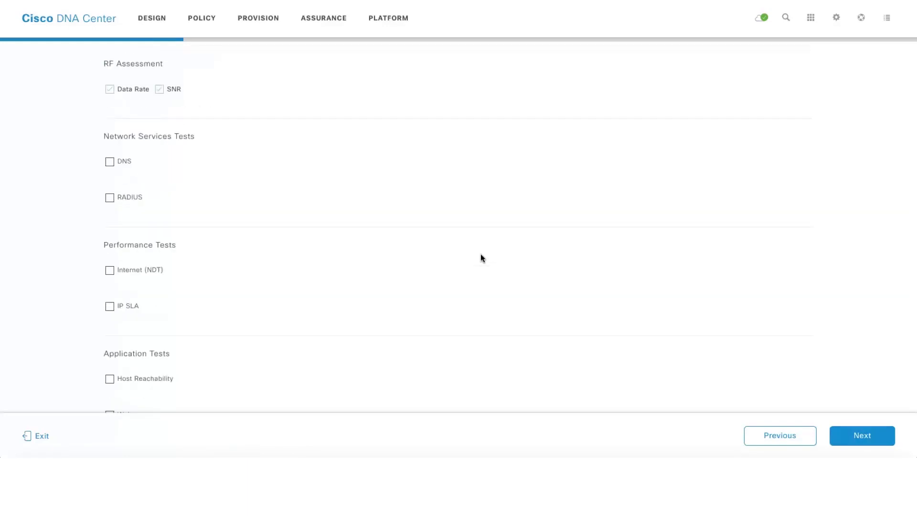
scroll(480, 258, down, 2)
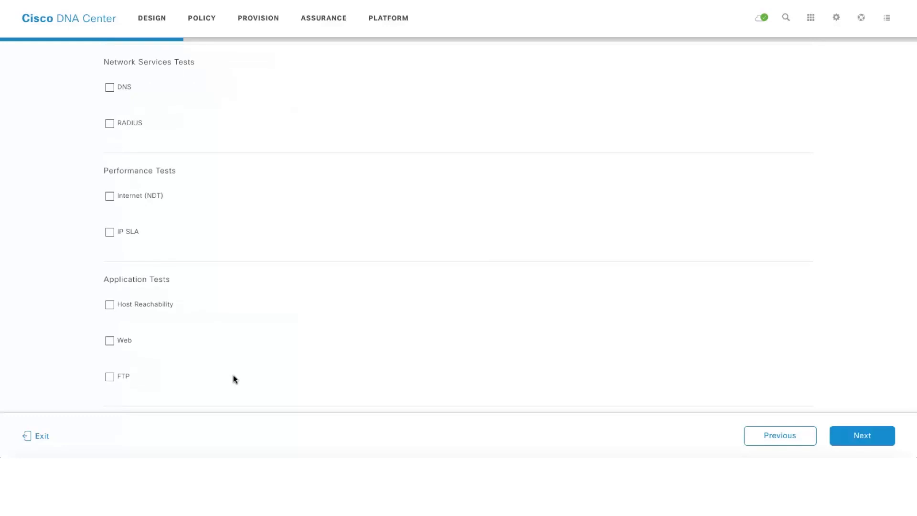
scroll(233, 376, up, 2)
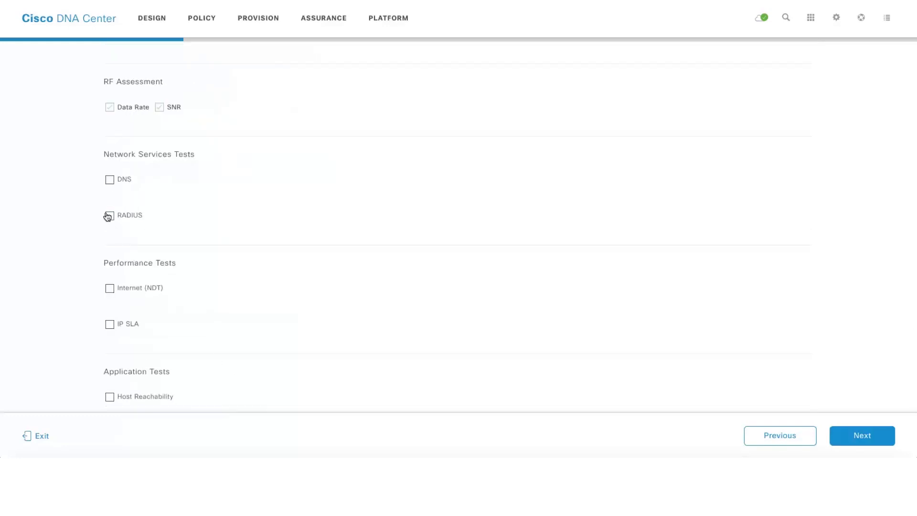
click(110, 180)
click(159, 215)
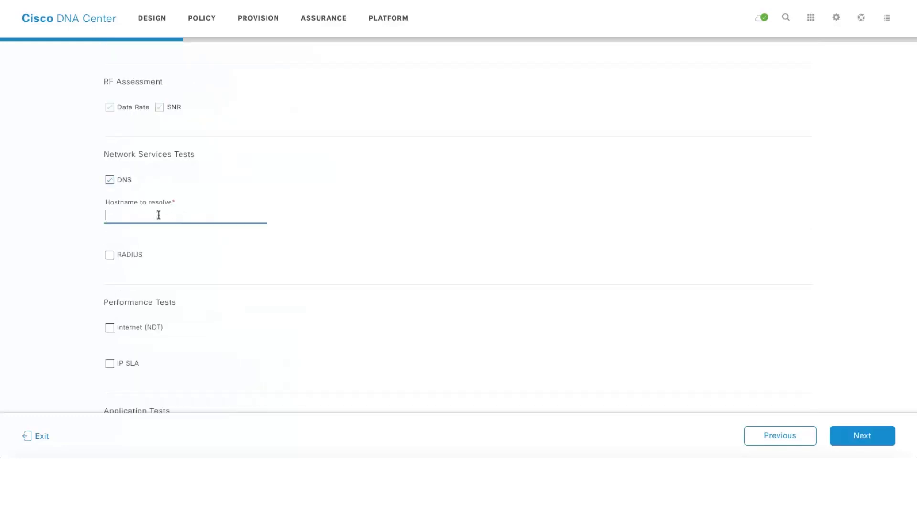
text(8.8.8.8)
click(860, 437)
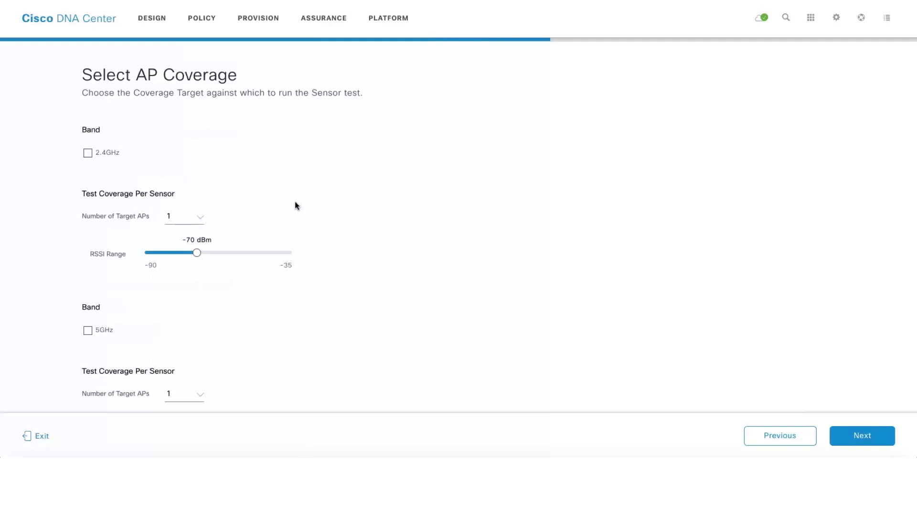
Cover the 2.4GHz and 5GHz bands and create the 'test' sensor template
click(89, 153)
click(88, 331)
scroll(345, 181, down, 1)
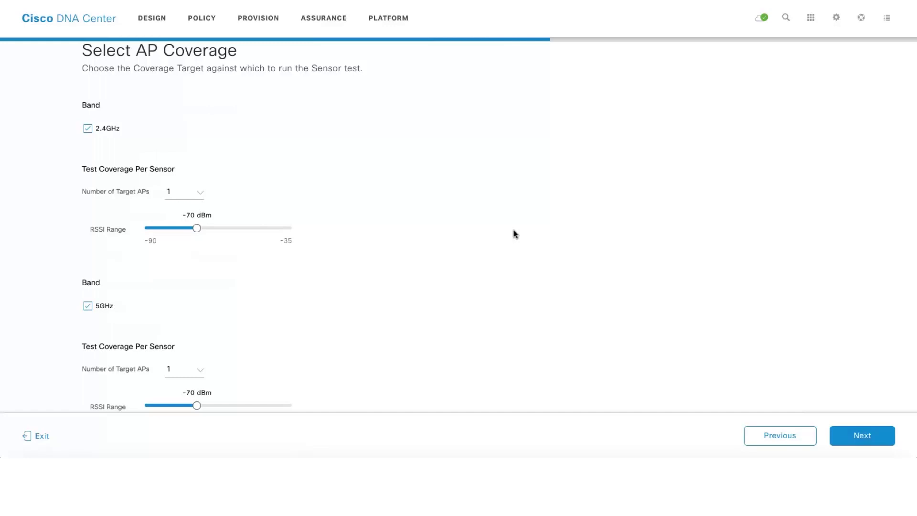
click(863, 437)
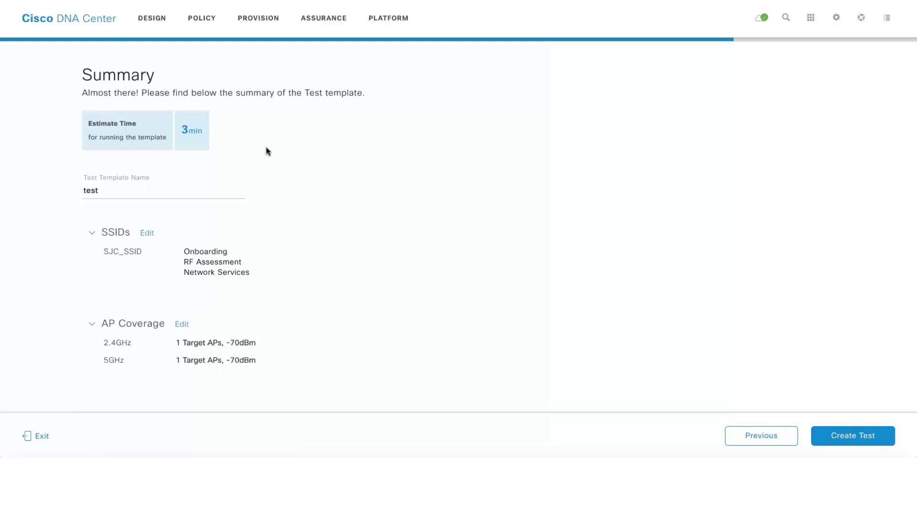
click(867, 437)
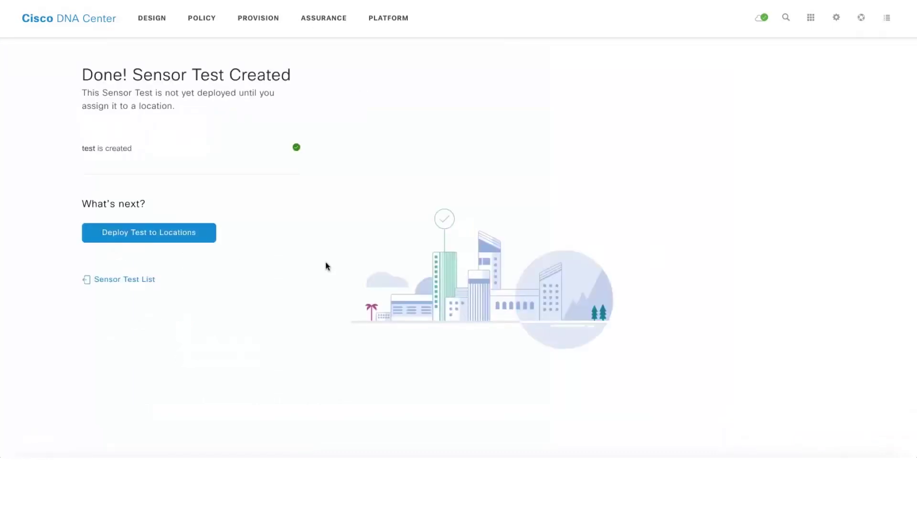
Choose Global/San Francisco as the deployment location for the 'test' template, accepting the overwrite warning
click(139, 236)
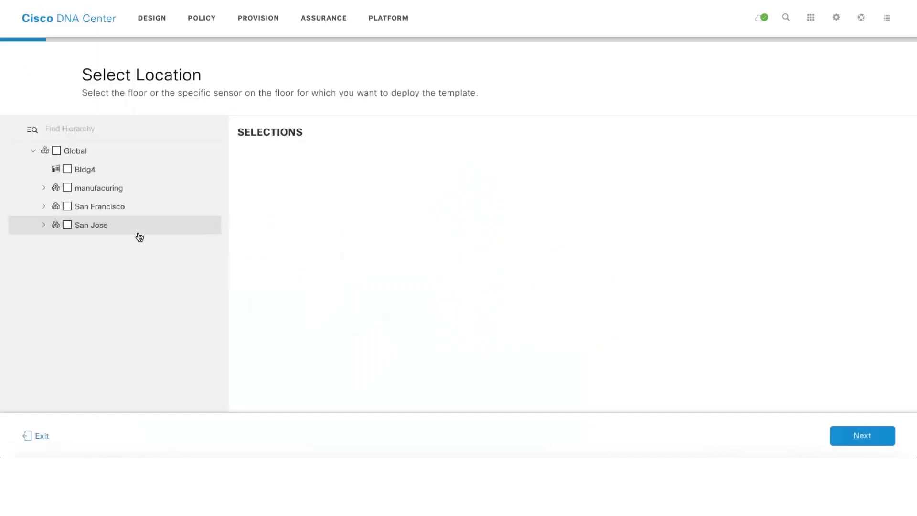
click(68, 207)
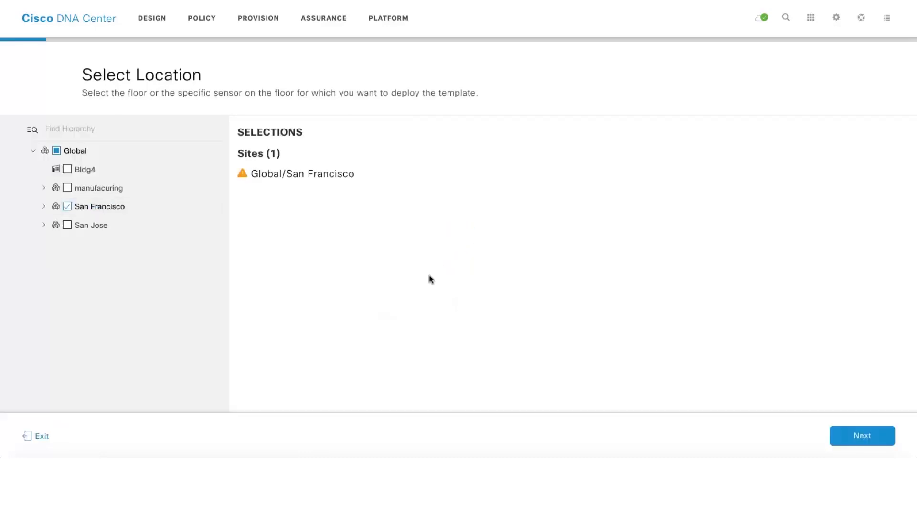
click(866, 441)
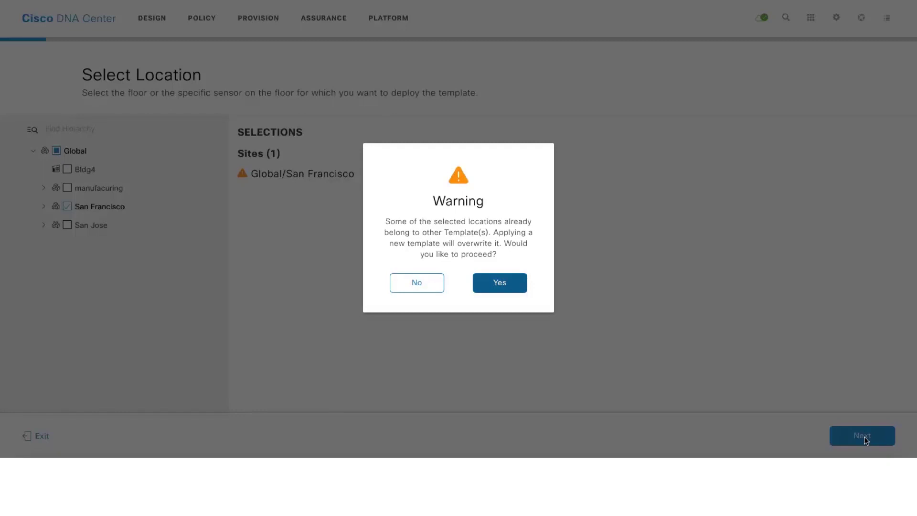
click(510, 285)
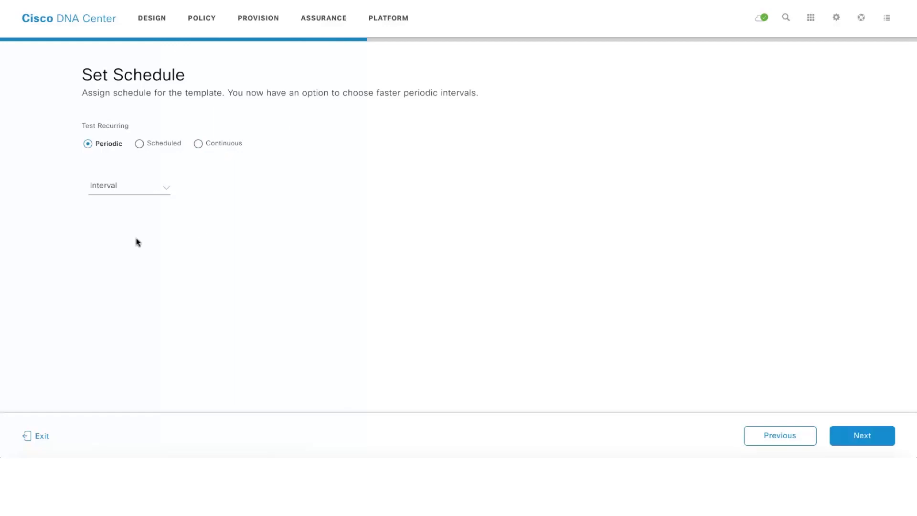
Schedule the test to run periodically every 1 hour and continue to the summary
click(164, 144)
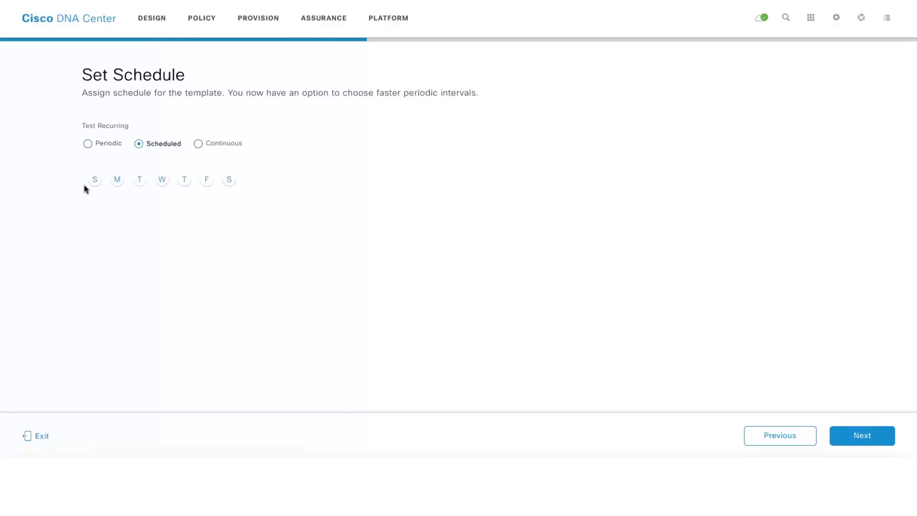
click(109, 145)
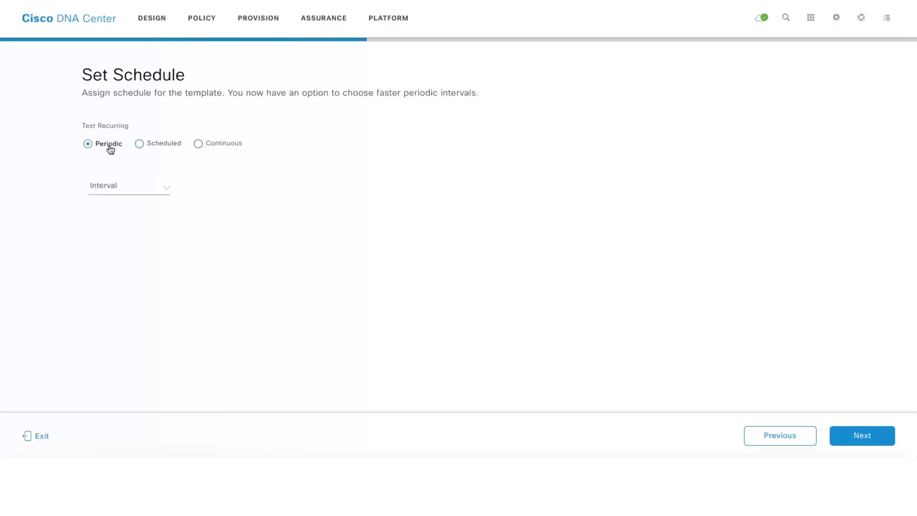
click(165, 187)
click(135, 291)
click(870, 436)
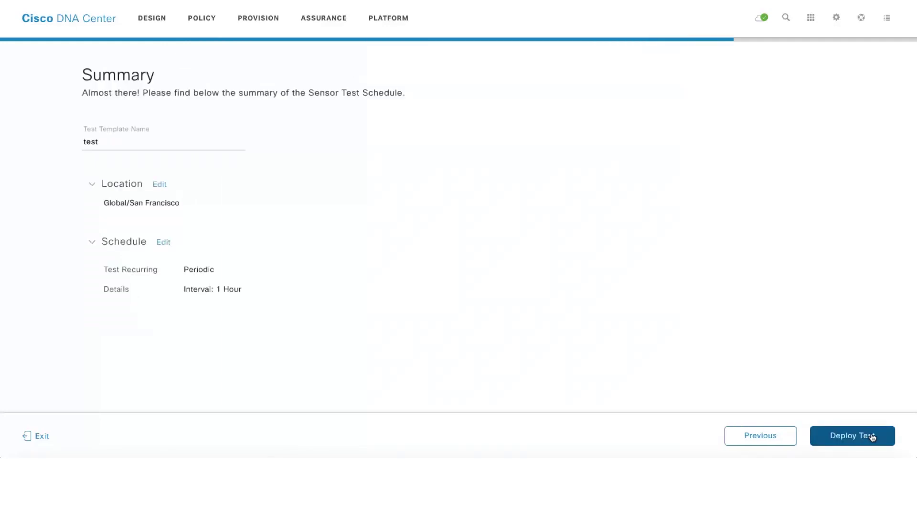
Deploy the 'test' template to San Francisco, then run it immediately and dismiss the success message
click(860, 437)
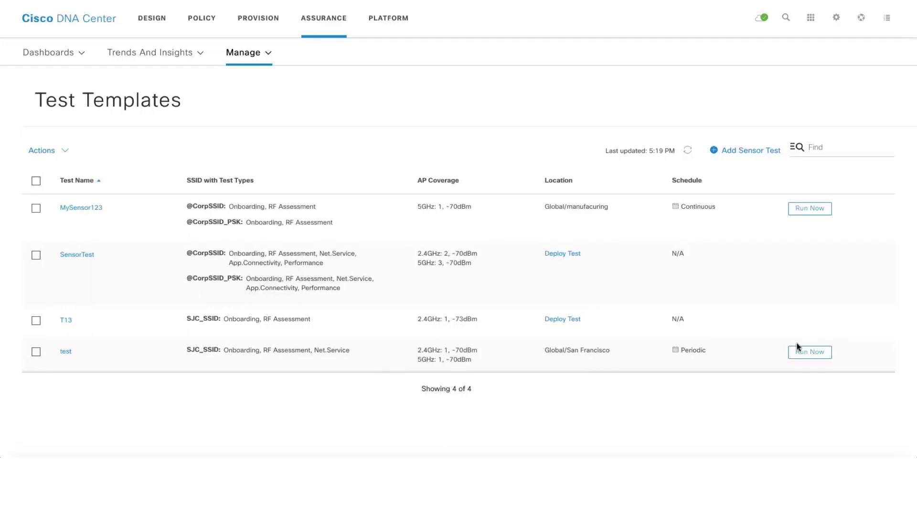
click(809, 353)
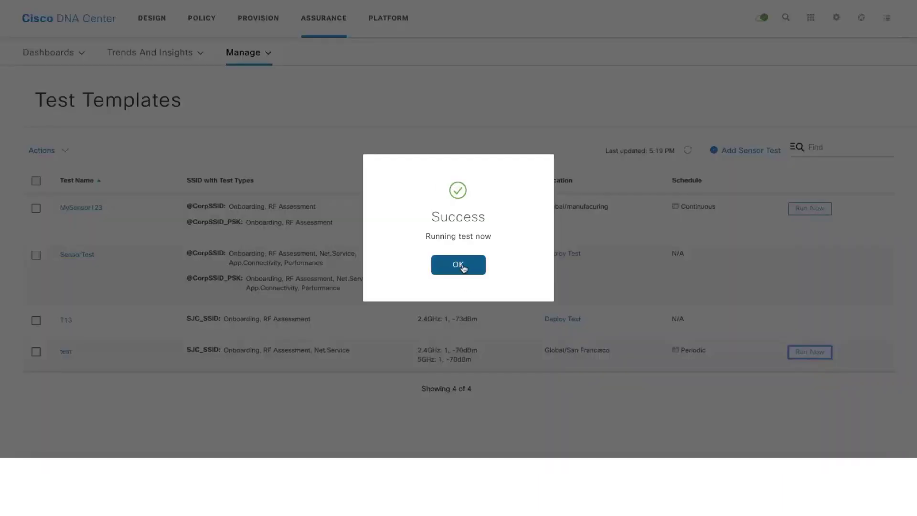
click(461, 267)
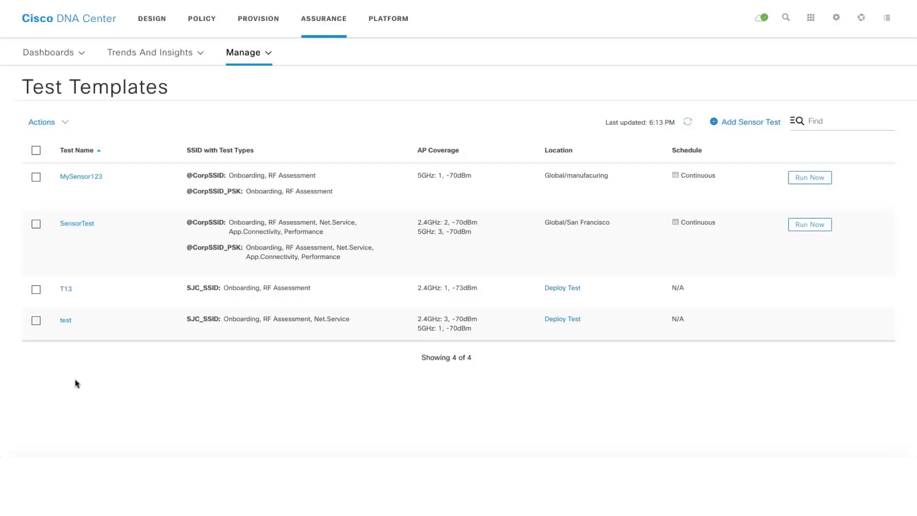
Review the 'test' template's side panel with its SSIDs, tests and AP coverage, then close it
click(64, 320)
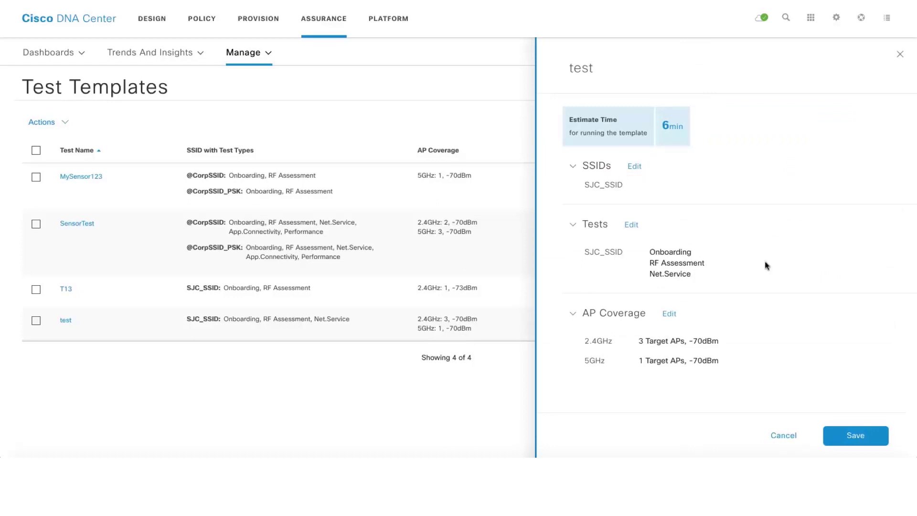
scroll(765, 265, down, 1)
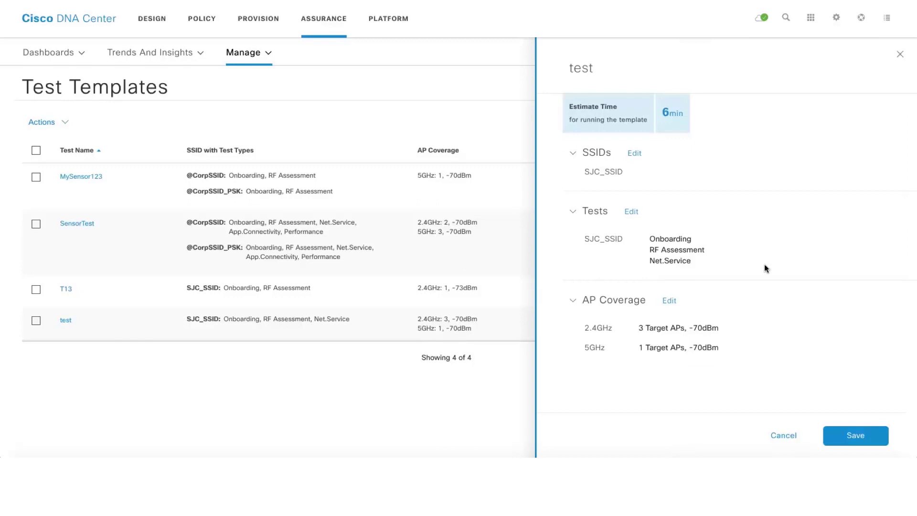
click(900, 54)
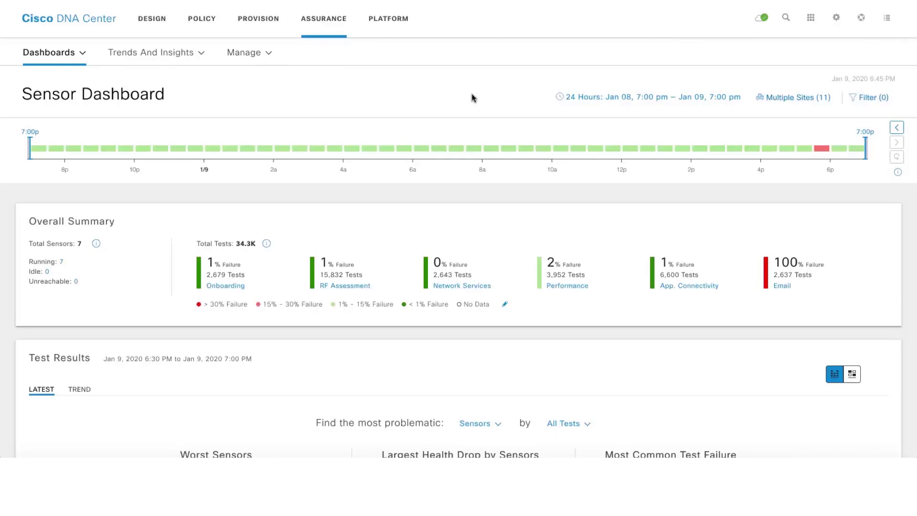
click(625, 98)
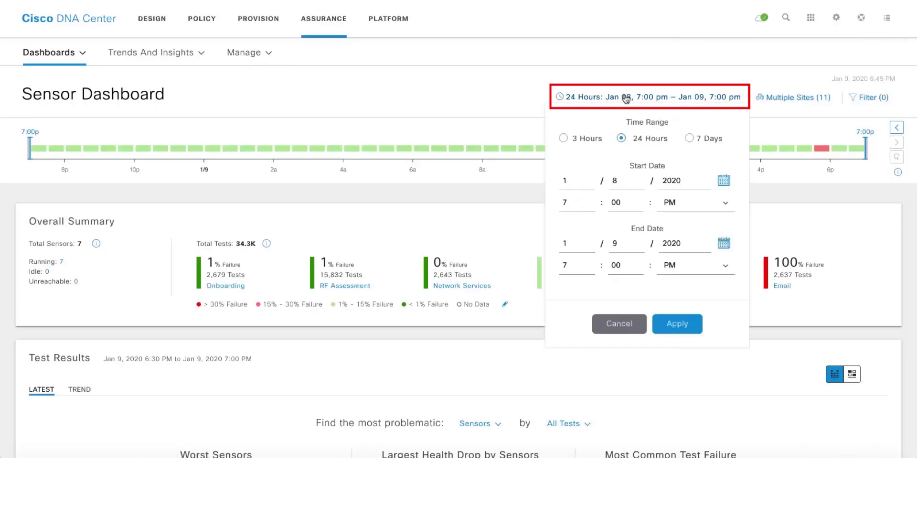
click(598, 71)
click(797, 98)
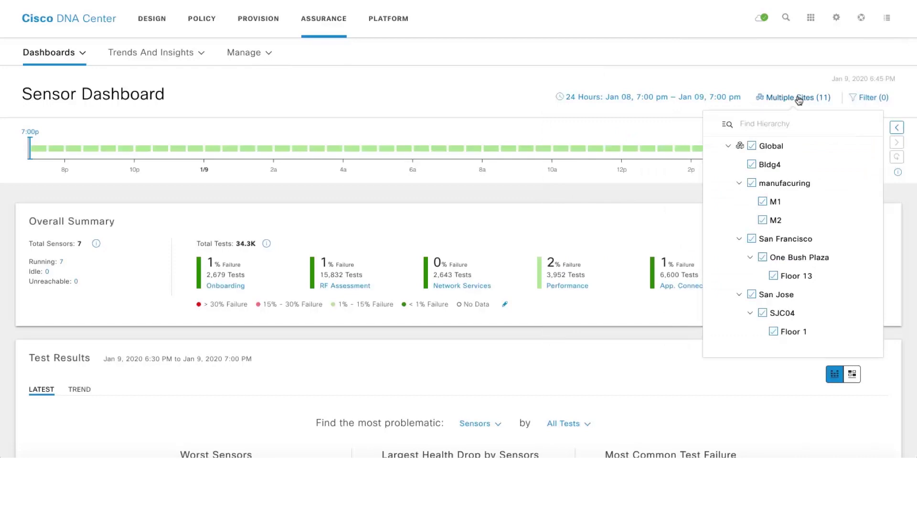
click(870, 98)
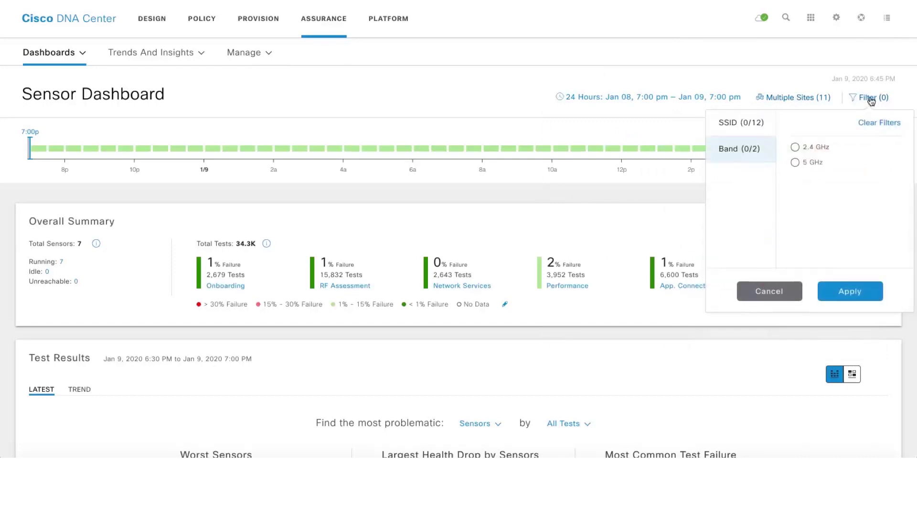
click(750, 133)
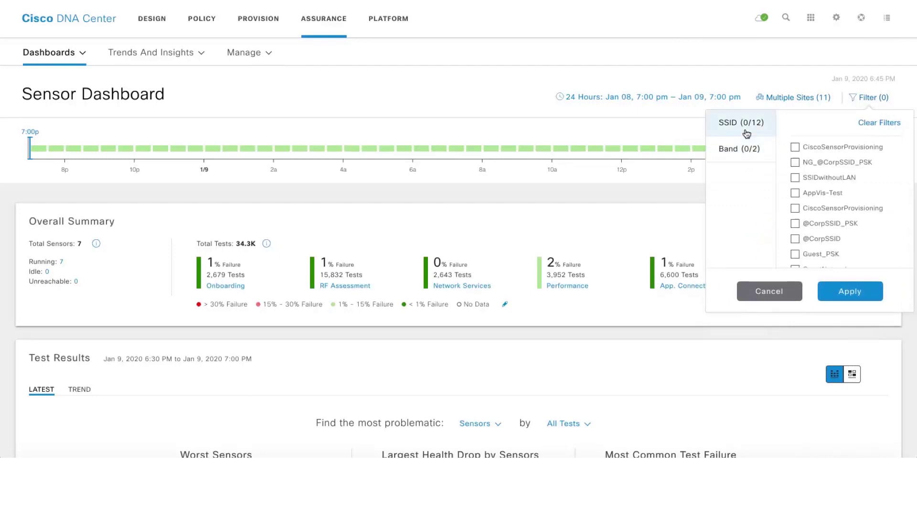
click(737, 151)
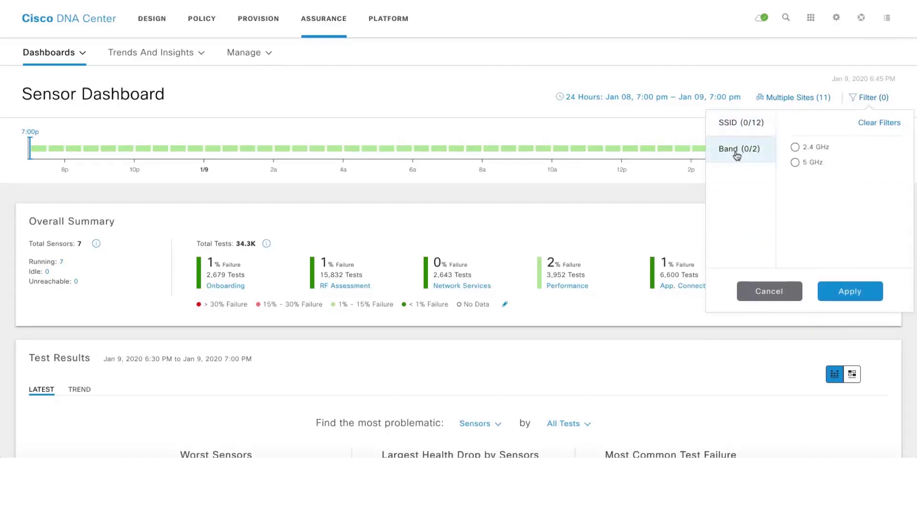
click(537, 72)
scroll(537, 72, down, 2)
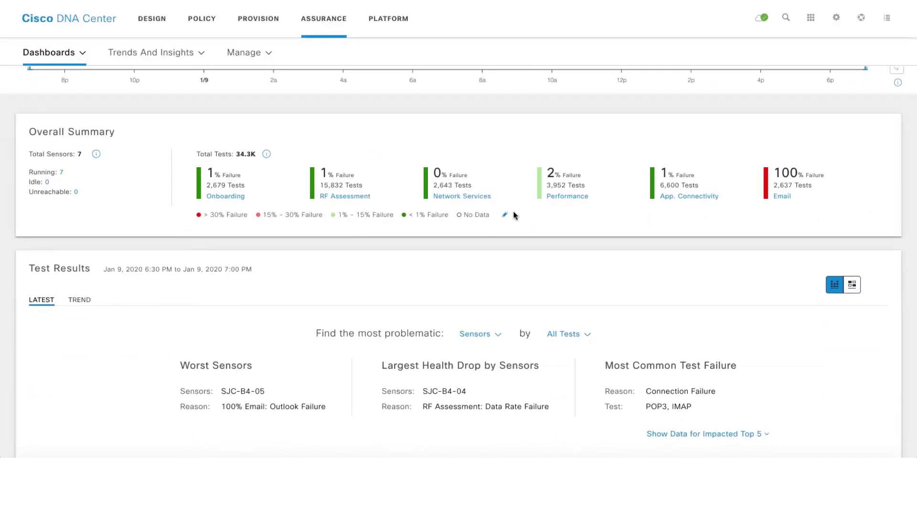
Check the App. Connectivity FTP test results, then close the panel and return to the Test Results heatmap
click(694, 198)
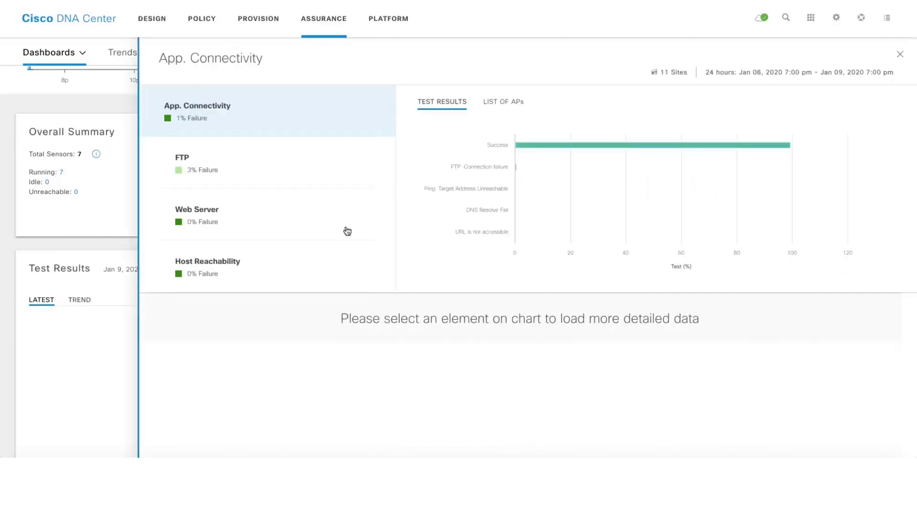
click(189, 173)
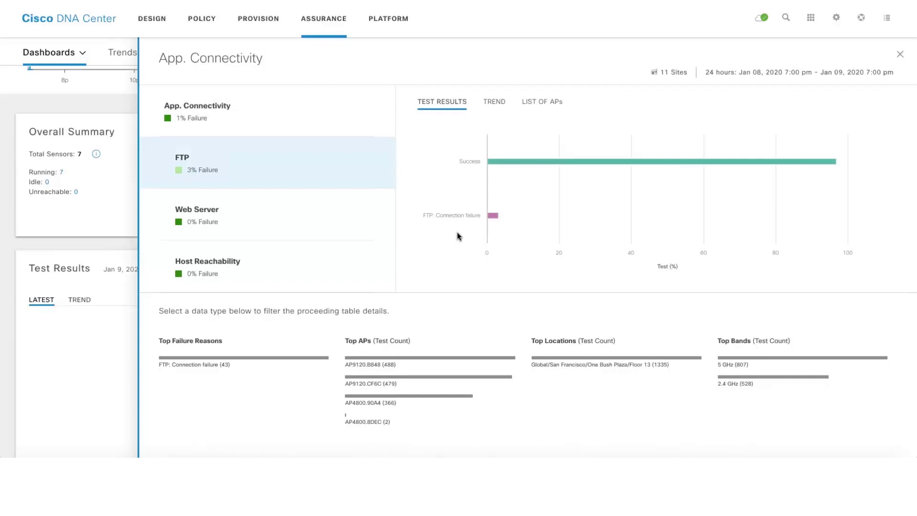
scroll(457, 236, down, 2)
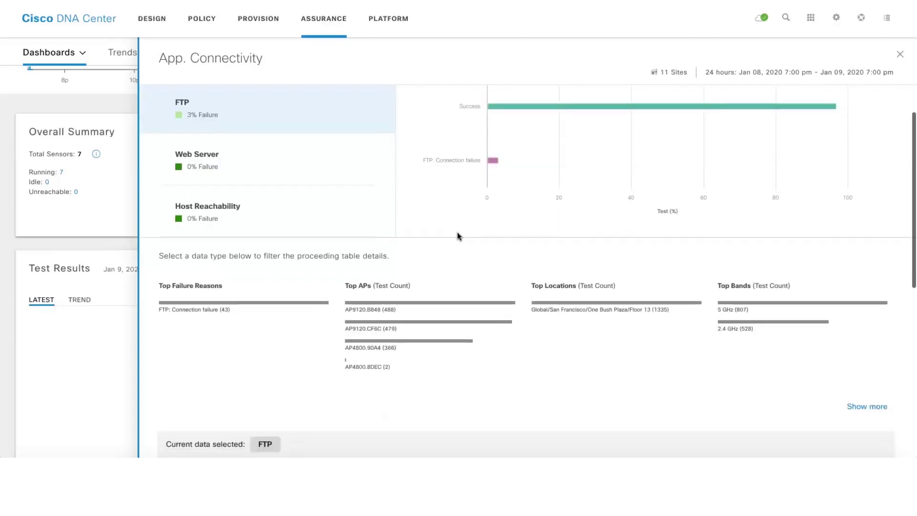
click(902, 56)
scroll(382, 314, down, 4)
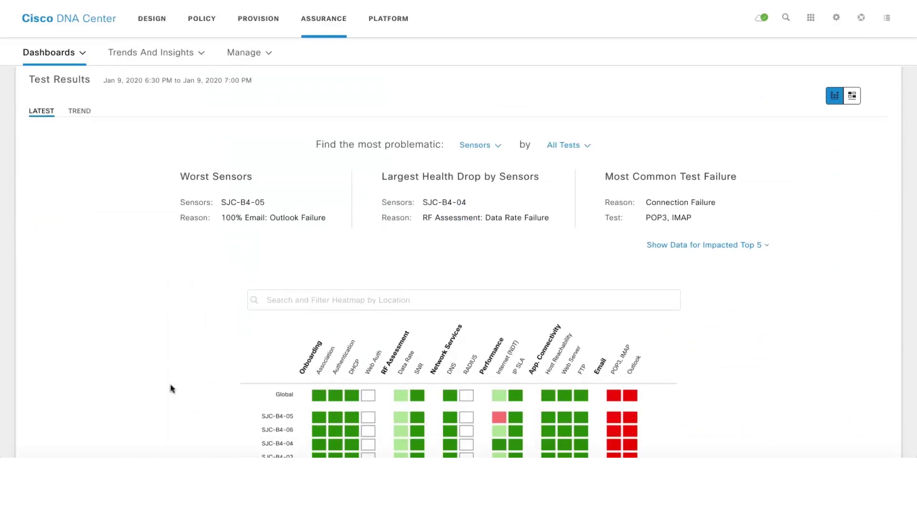
scroll(172, 387, down, 2)
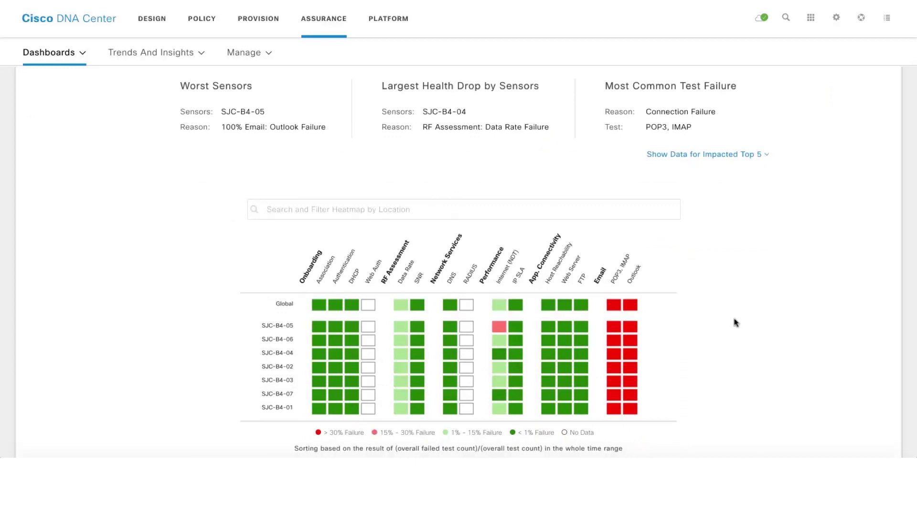
click(373, 211)
text(s)
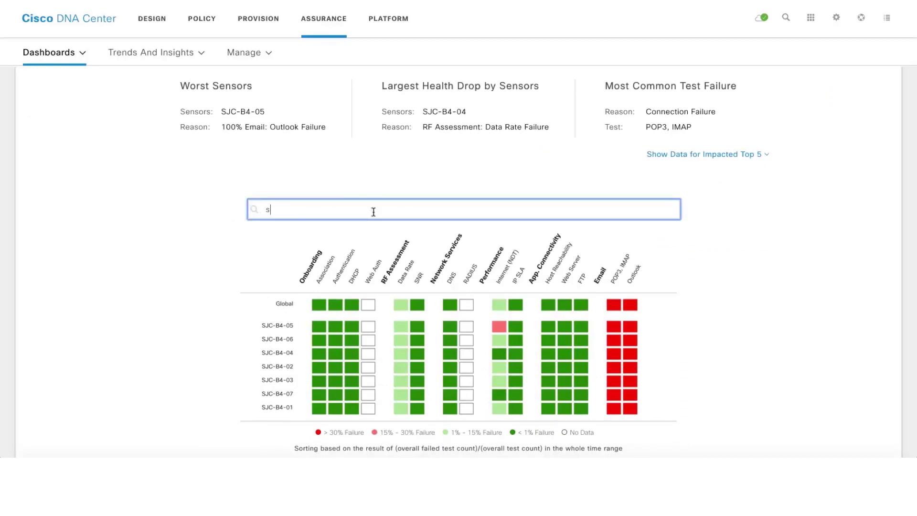
text(jc-b4-07)
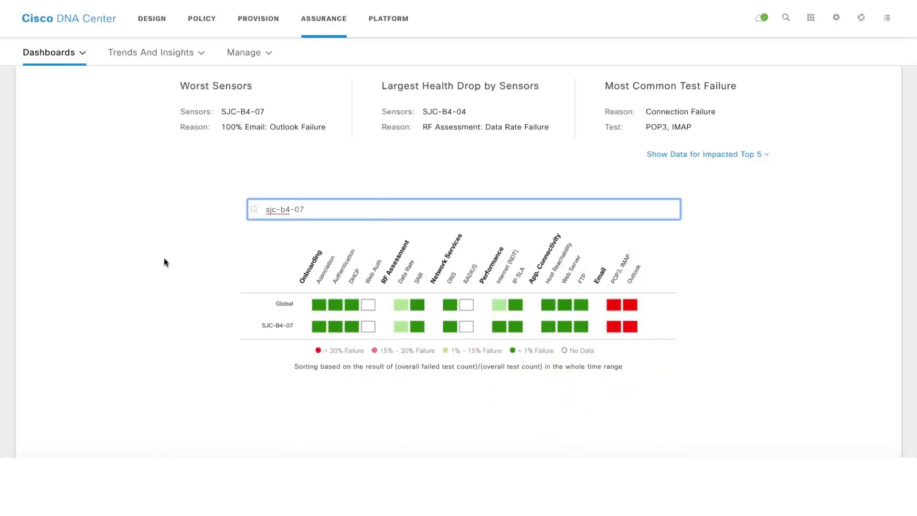
scroll(164, 259, up, 3)
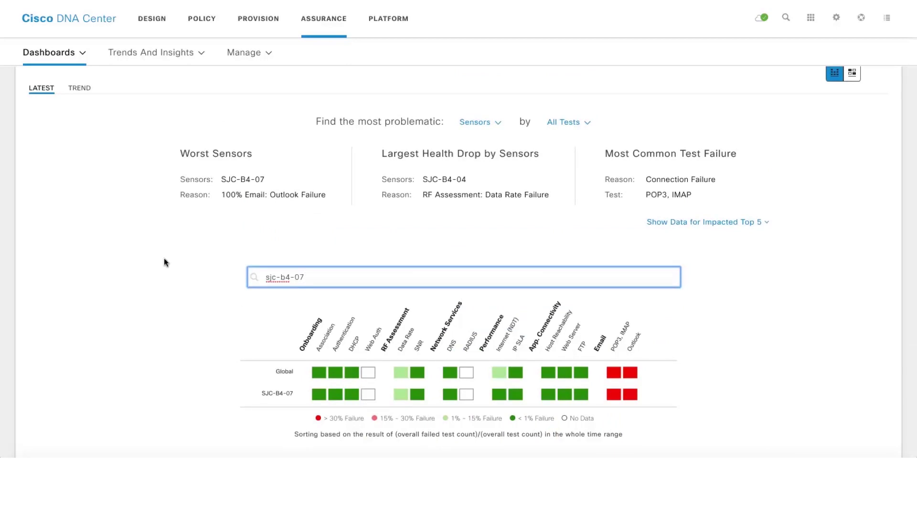
scroll(165, 262, up, 2)
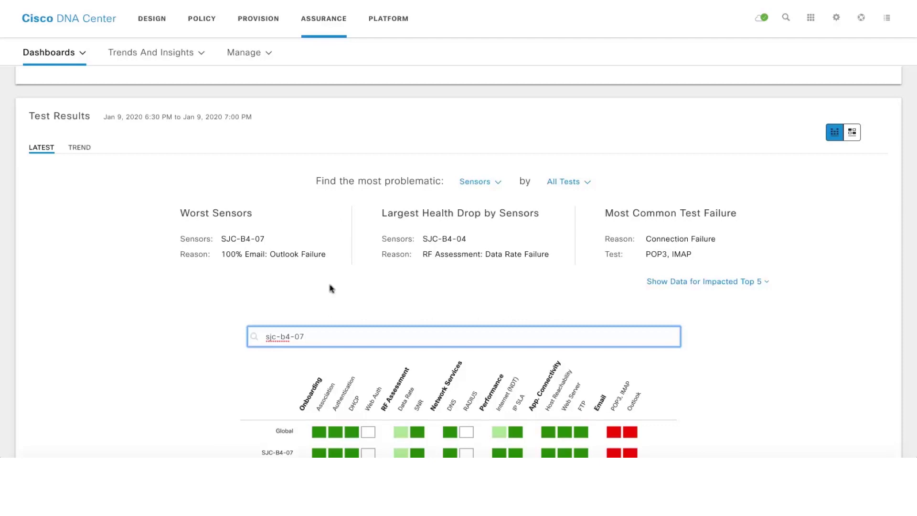
triple_click(319, 335)
key(BackSpace)
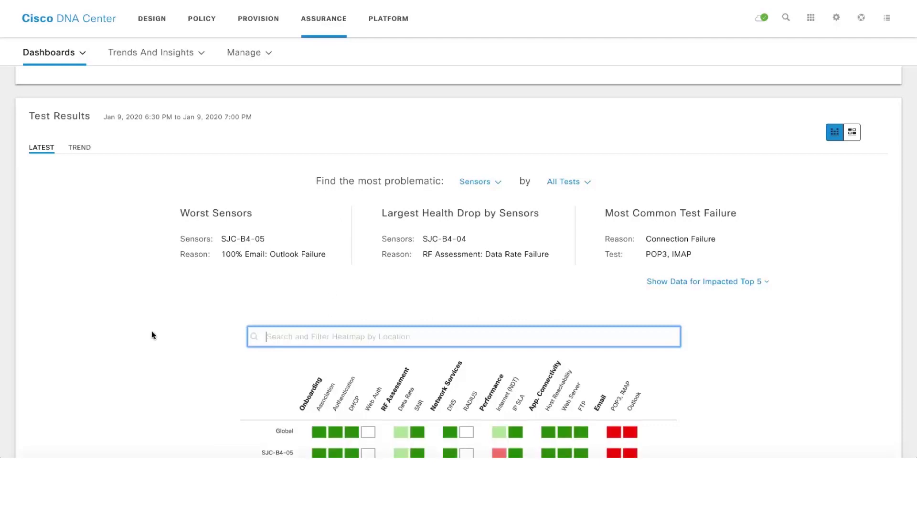
scroll(151, 330, up, 5)
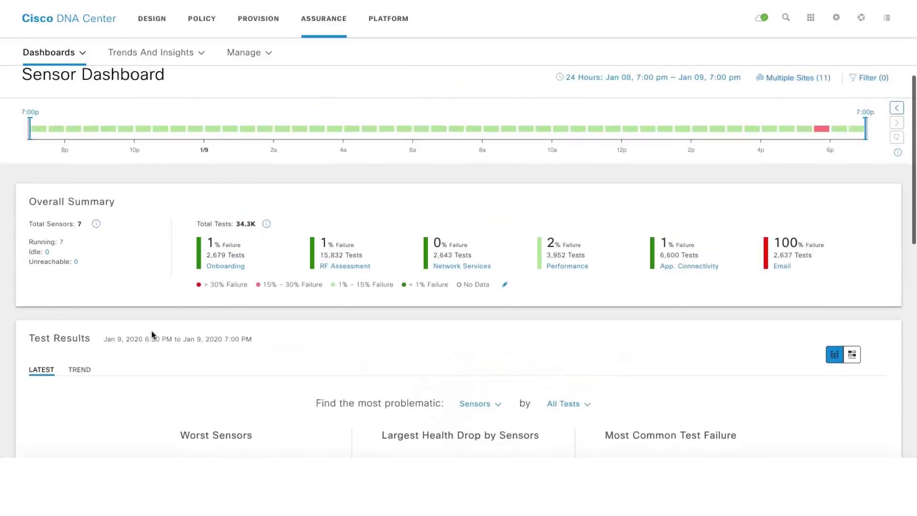
View the legend's Edit Threshold failure settings and close them without changes
click(506, 285)
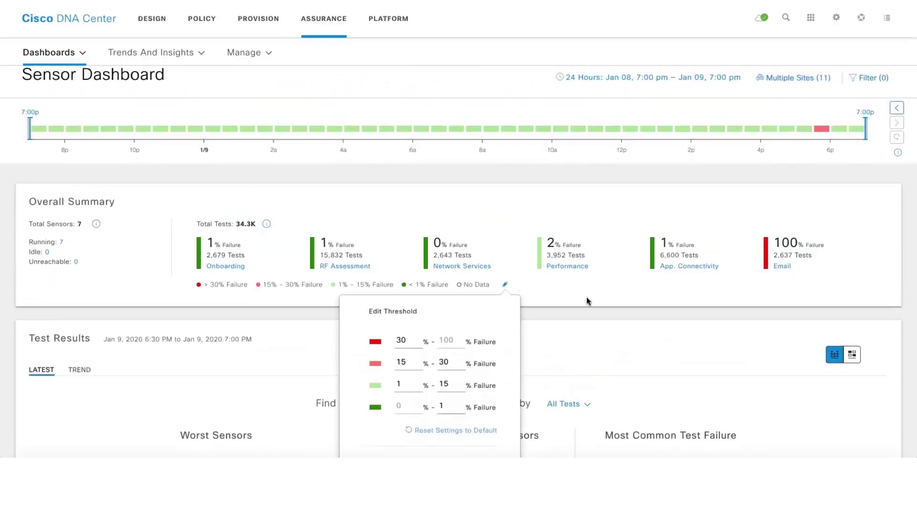
scroll(587, 301, down, 1)
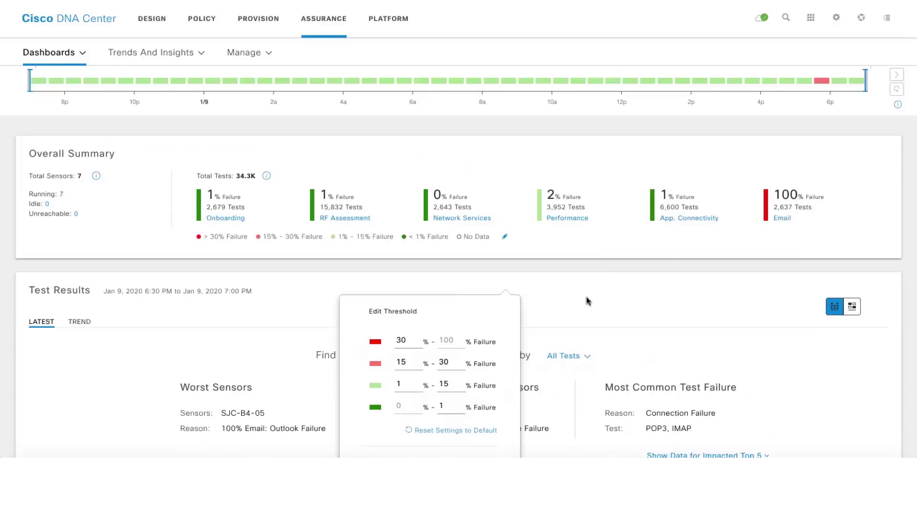
click(588, 301)
scroll(589, 301, up, 1)
Switch Test Results from heatmap to per-sensor card view and browse the sensor cards
click(853, 373)
scroll(854, 375, down, 1)
scroll(854, 375, down, 4)
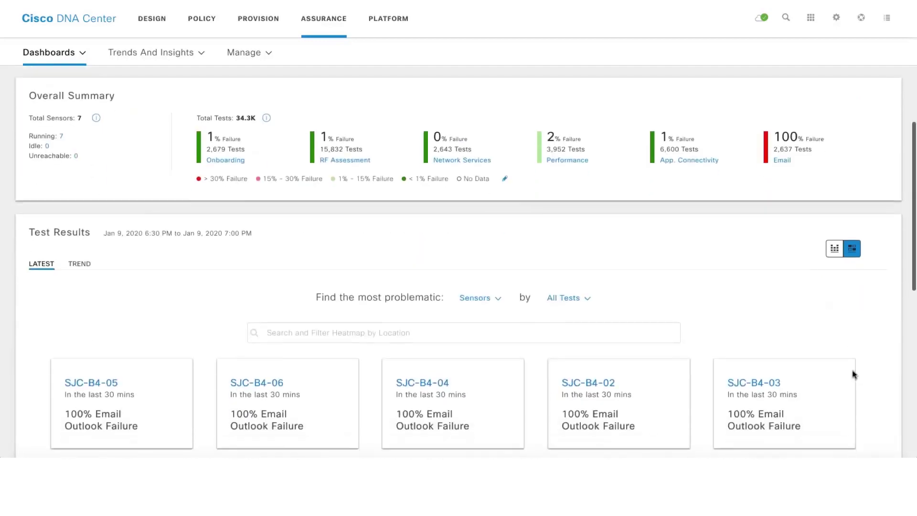
scroll(855, 374, down, 1)
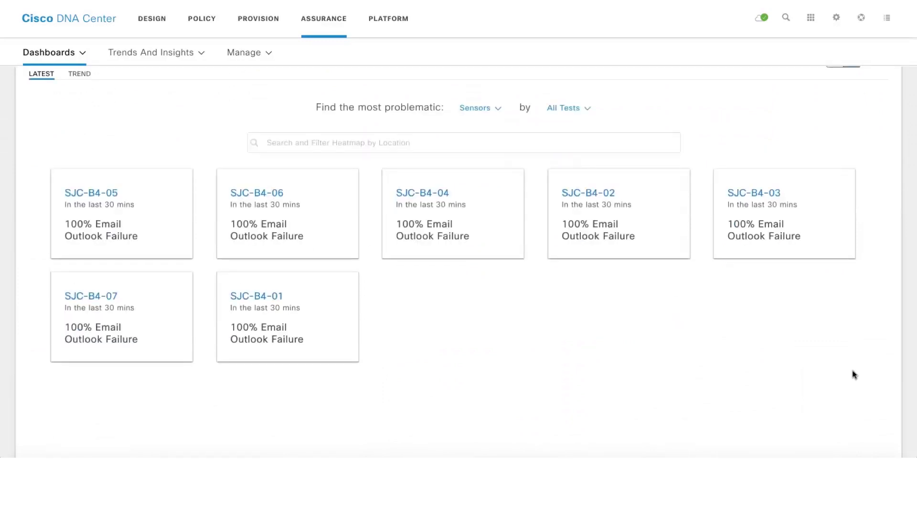
scroll(713, 334, up, 5)
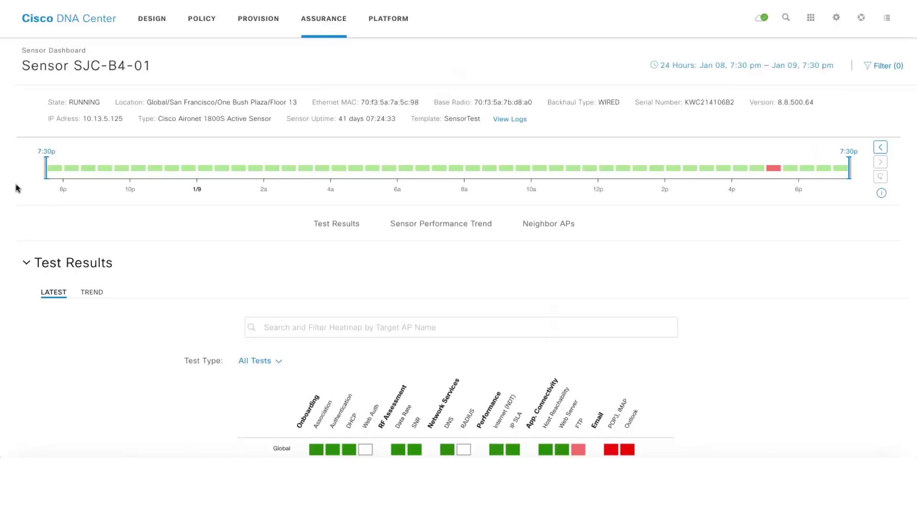
Scroll through sensor SJC-B4-01's Test Results, Sensor Performance Trend and Neighbor APs sections
scroll(17, 188, down, 2)
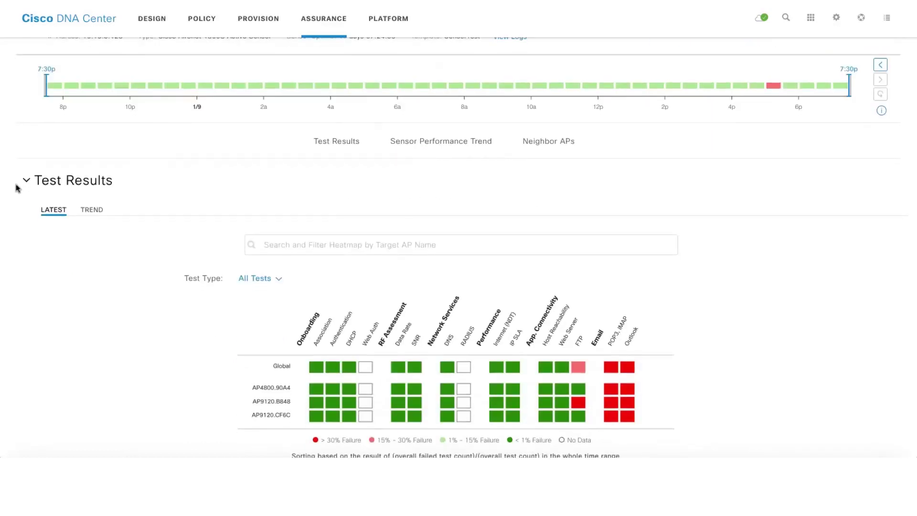
scroll(16, 188, down, 7)
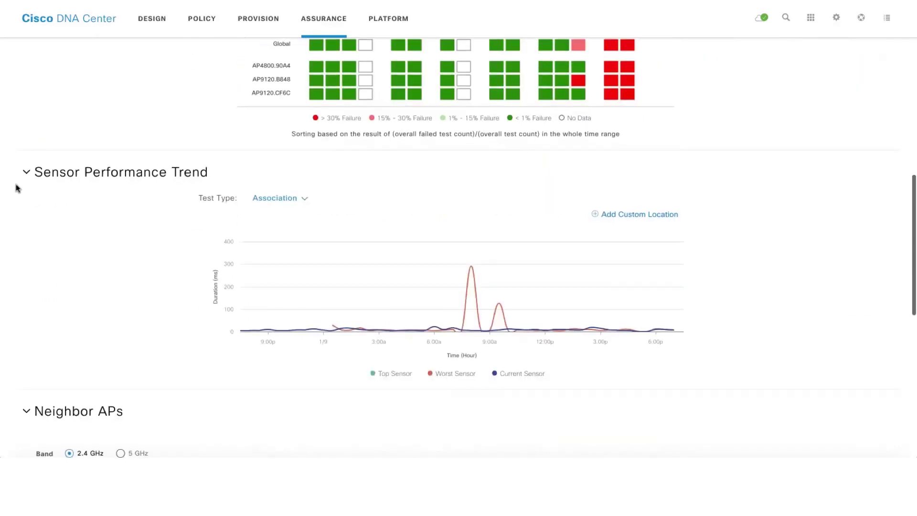
scroll(17, 188, up, 3)
scroll(17, 187, down, 2)
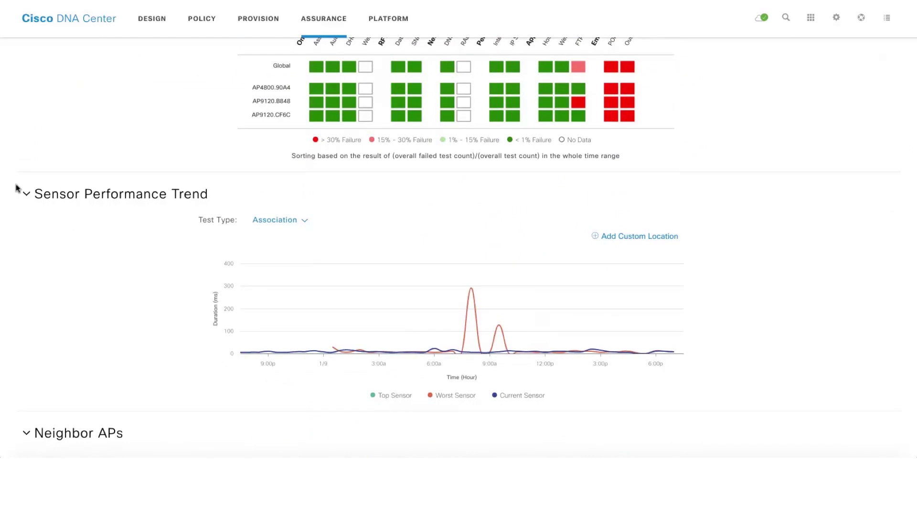
scroll(19, 221, down, 2)
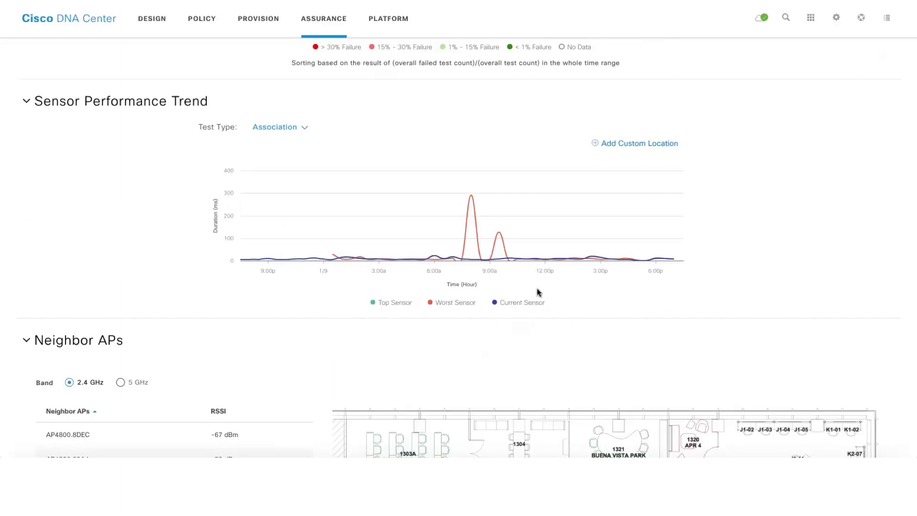
scroll(88, 270, down, 5)
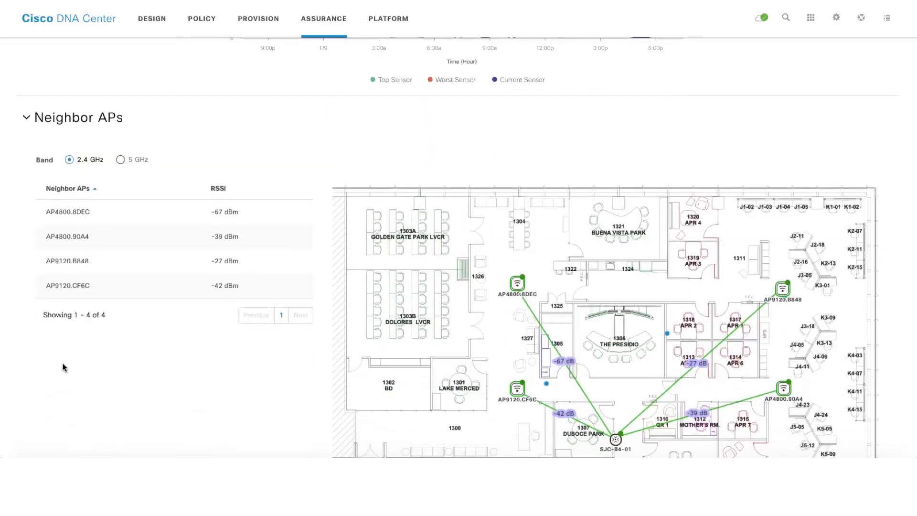
scroll(64, 367, down, 2)
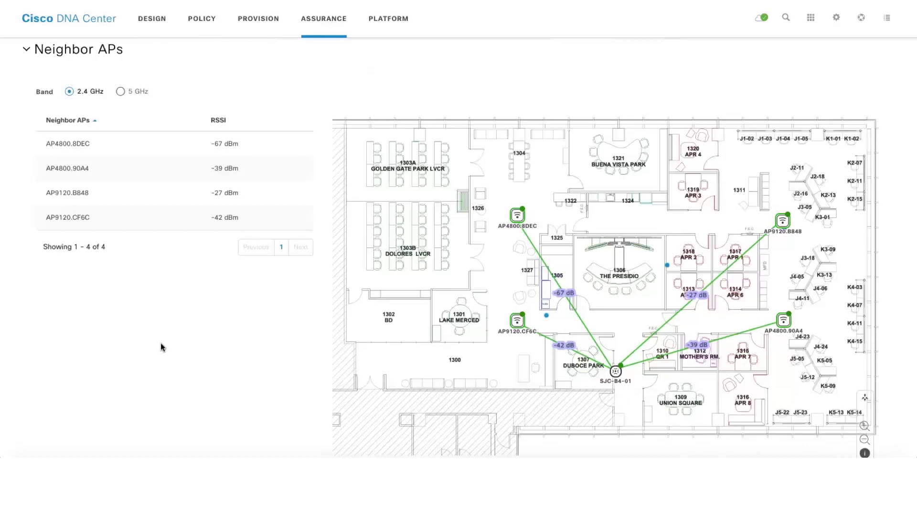
scroll(161, 347, up, 15)
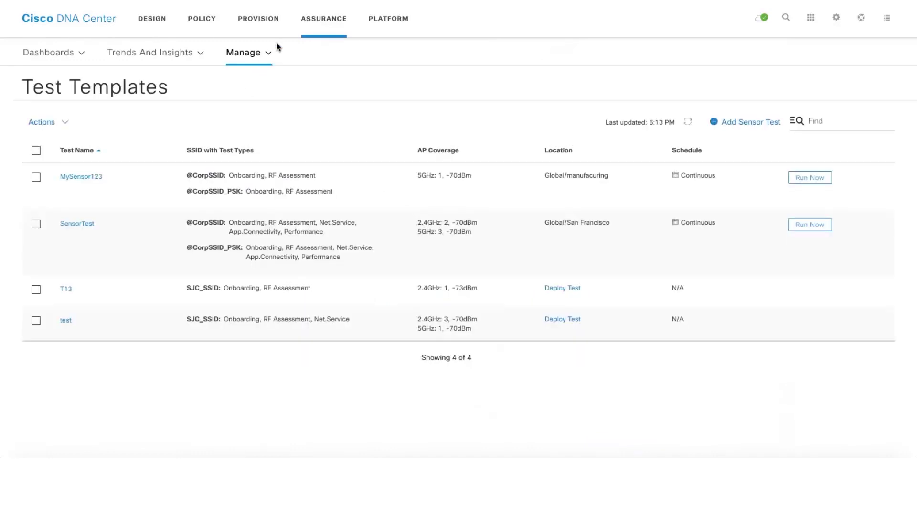
Open the Assurance Issues > Open dashboard and scroll through its 310 open issues
click(325, 20)
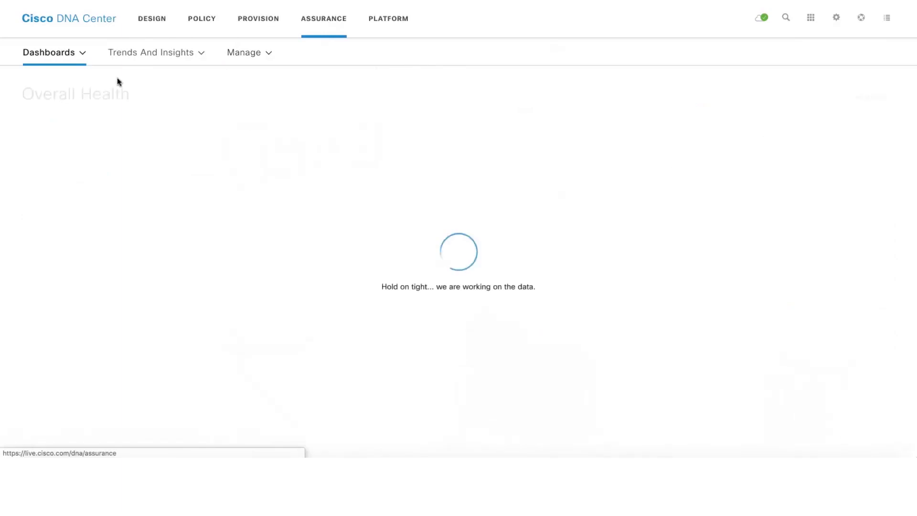
click(59, 61)
mouse_move(63, 108)
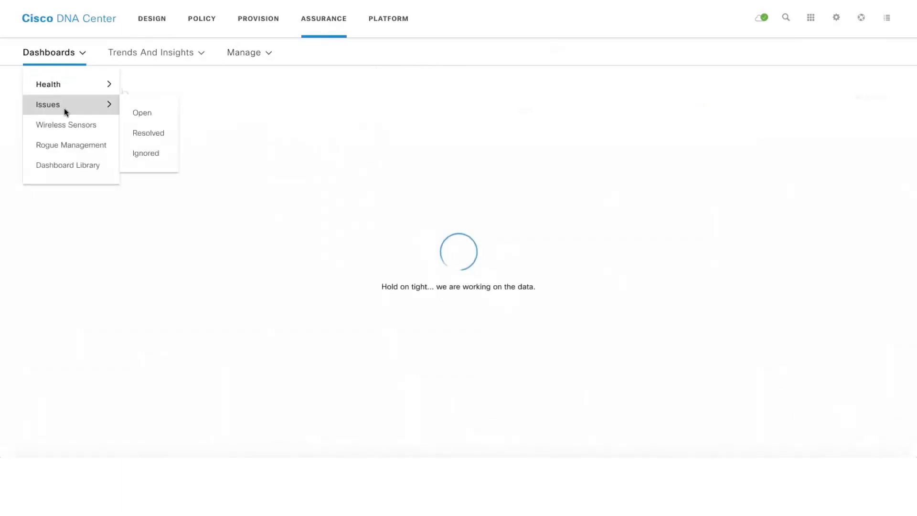
click(140, 114)
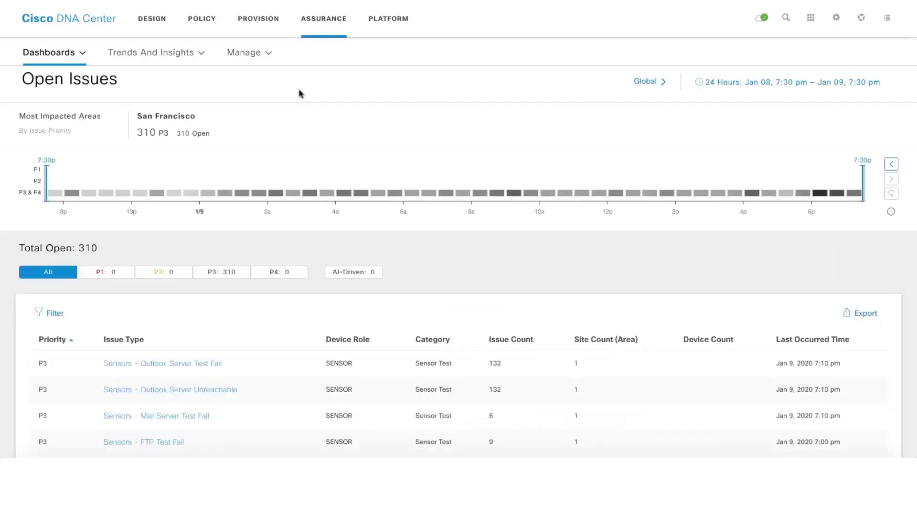
scroll(300, 94, down, 2)
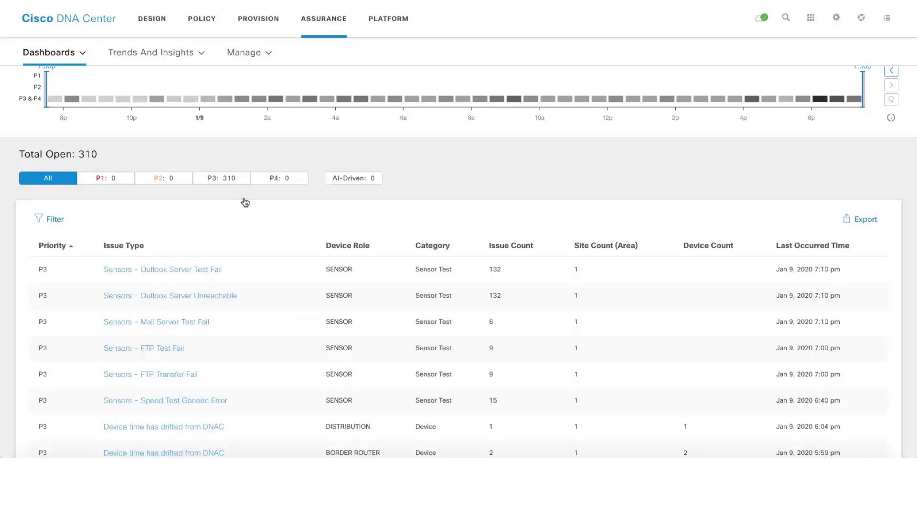